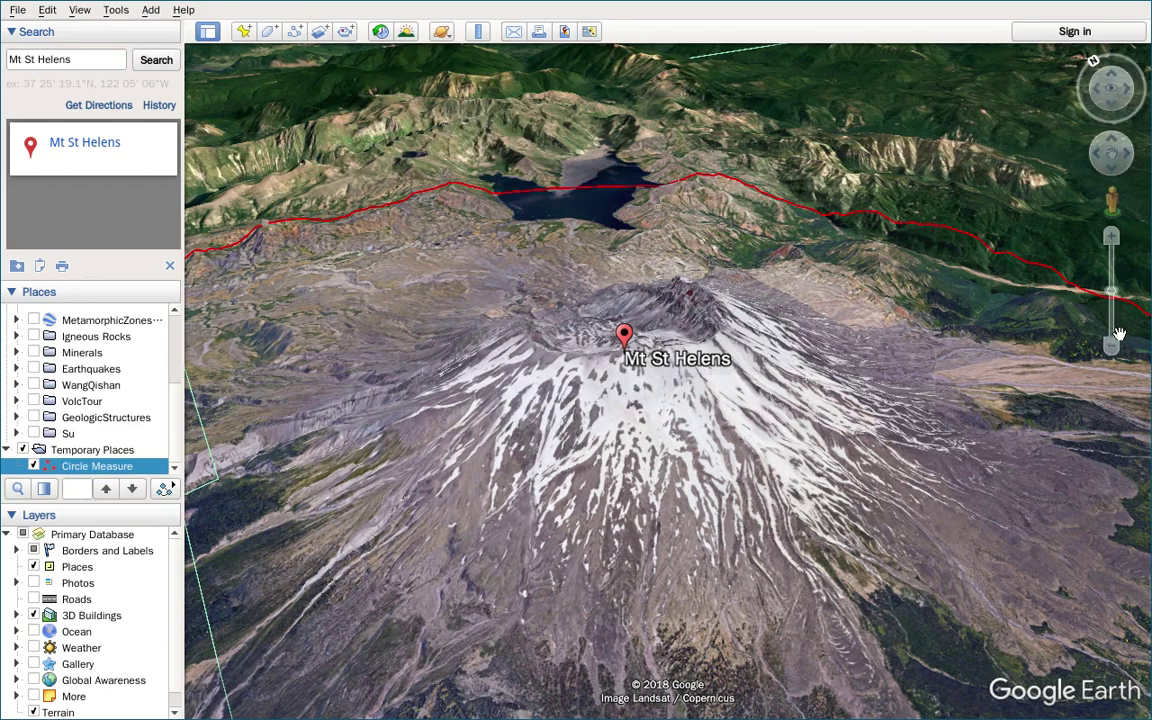
Play a tour along the Circle Measure path around Mt St Helens.
{"action": "left_click", "coordinate": [1111, 345]}
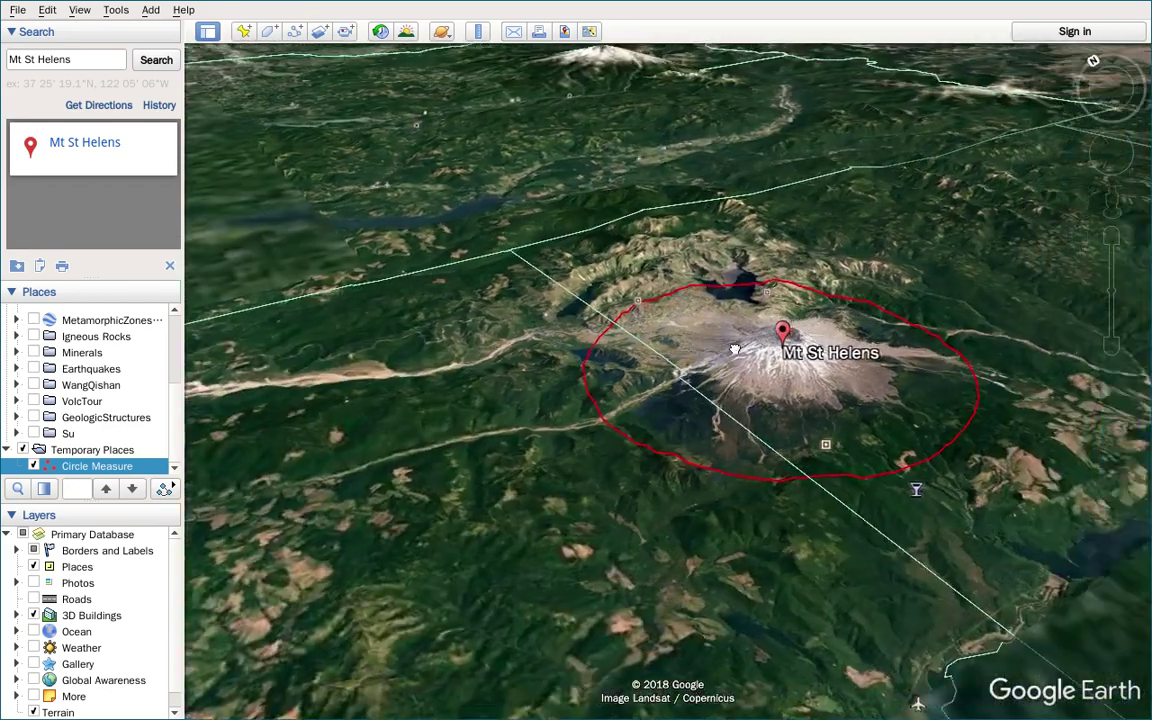
{"action": "right_click_drag", "start_coordinate": [734, 349], "coordinate": [787, 194]}
{"action": "middle_click_drag", "start_coordinate": [796, 579], "coordinate": [767, 246]}
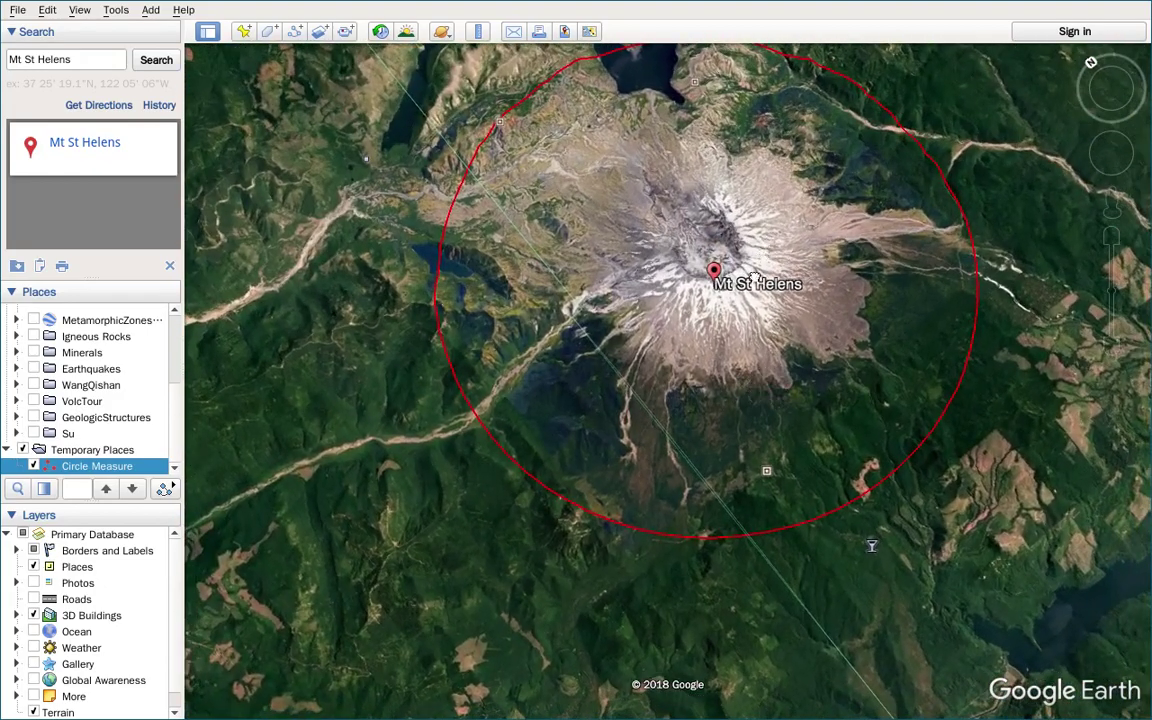
{"action": "left_click_drag", "start_coordinate": [766, 242], "coordinate": [727, 372]}
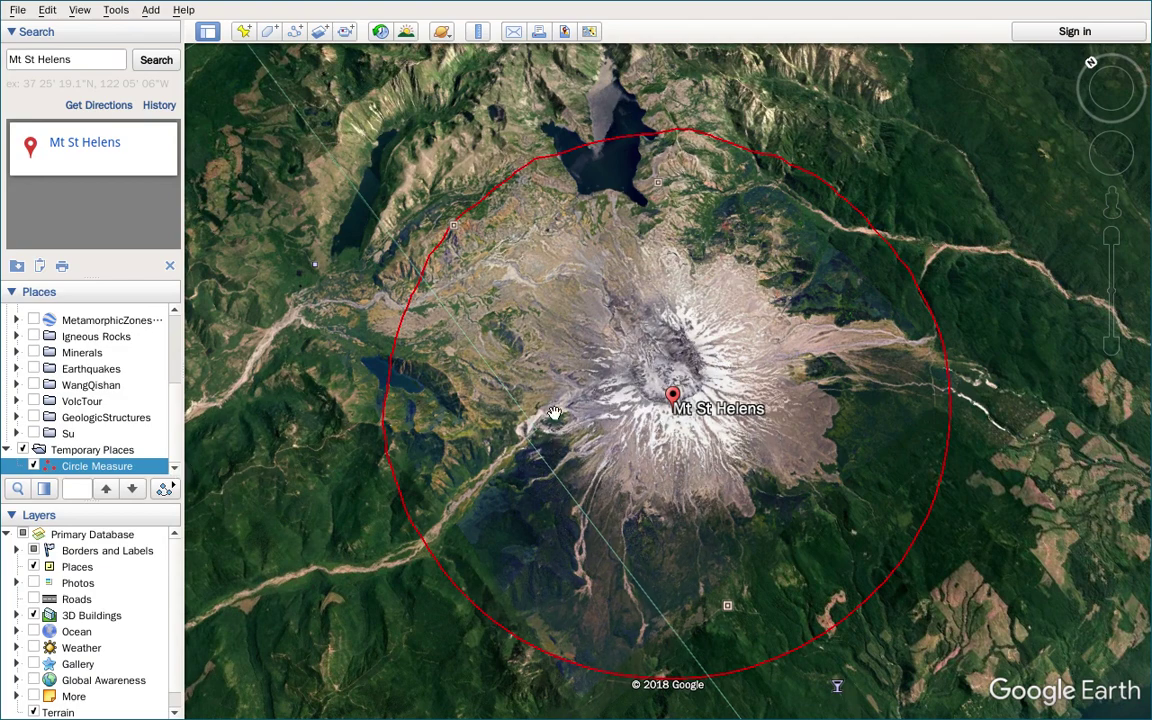
{"action": "left_click_drag", "start_coordinate": [527, 397], "coordinate": [541, 352]}
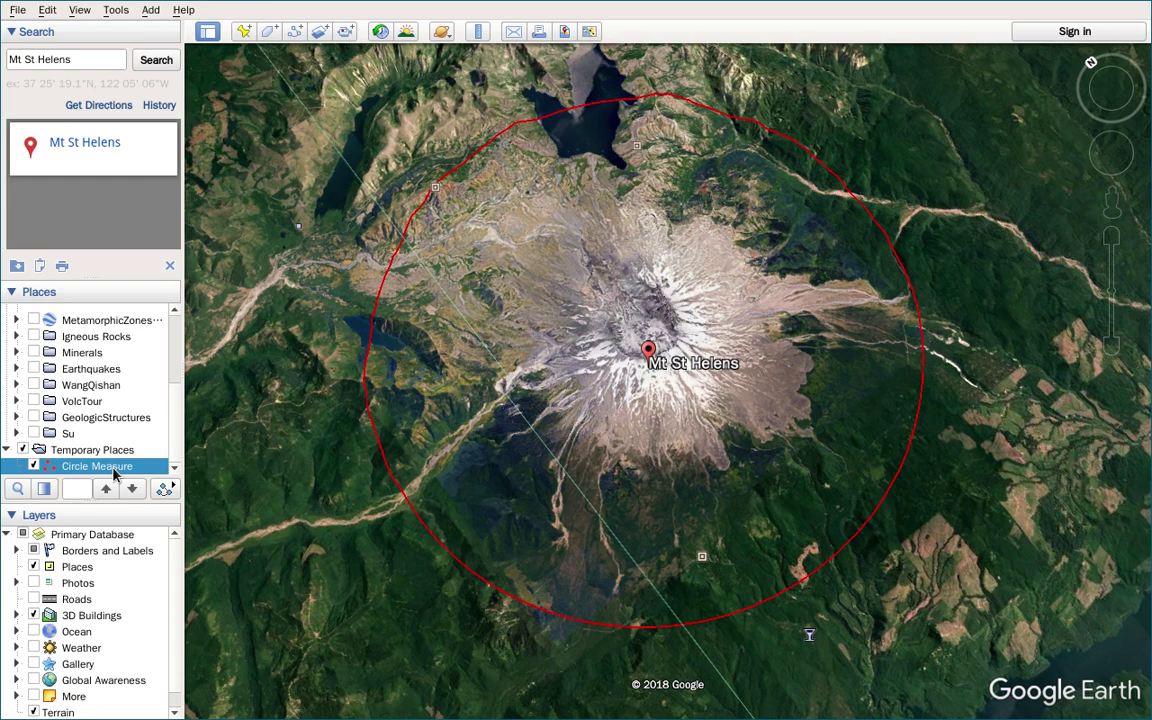
{"action": "left_click", "coordinate": [166, 491]}
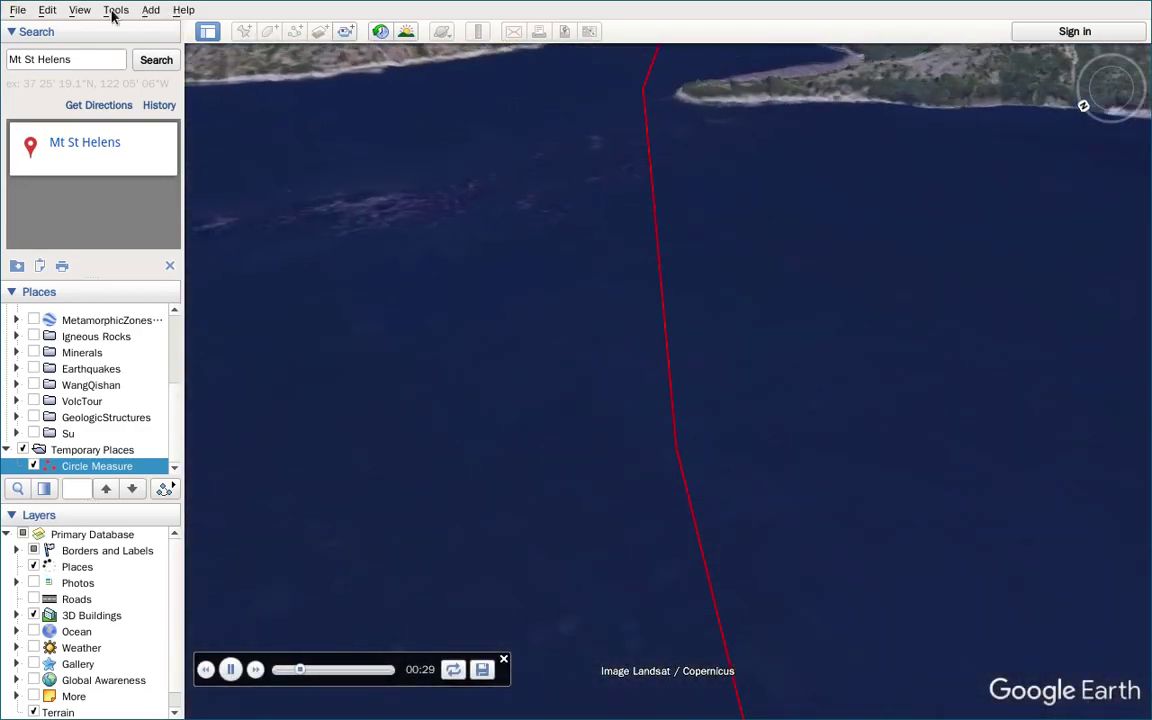
Examine the camera tilt angle, camera range and speed options used for creating a tour from a line.
{"action": "left_click", "coordinate": [115, 10]}
{"action": "left_click", "coordinate": [162, 164]}
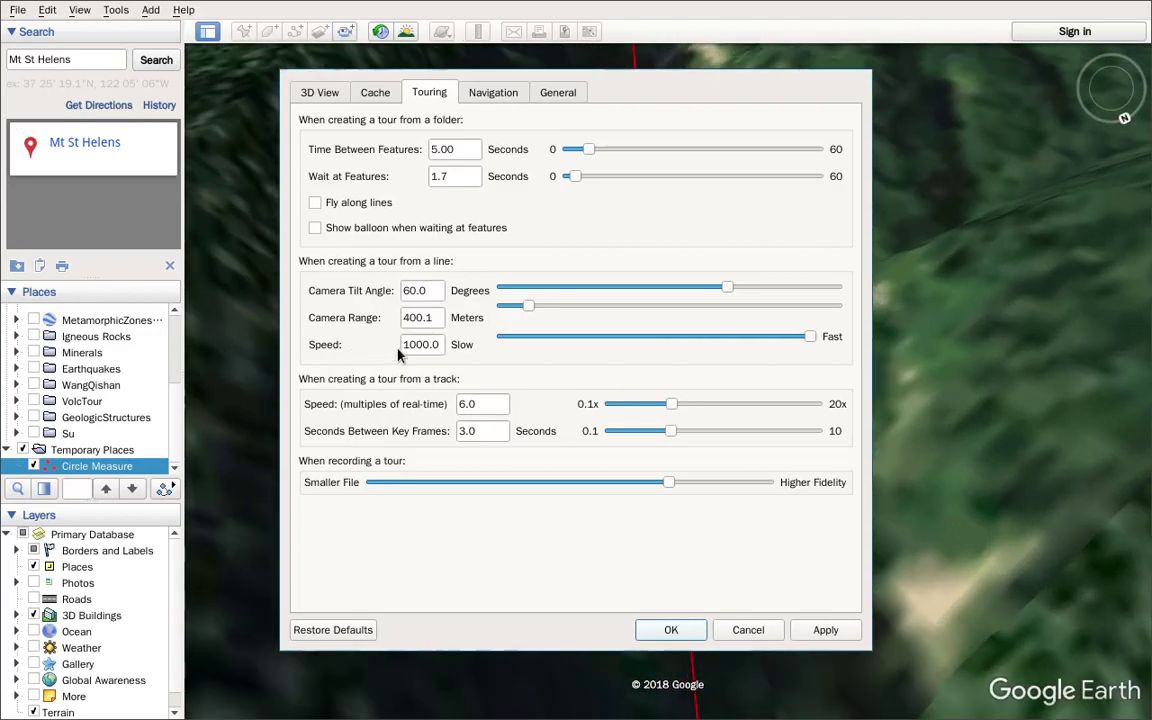
{"action": "left_click", "coordinate": [758, 630]}
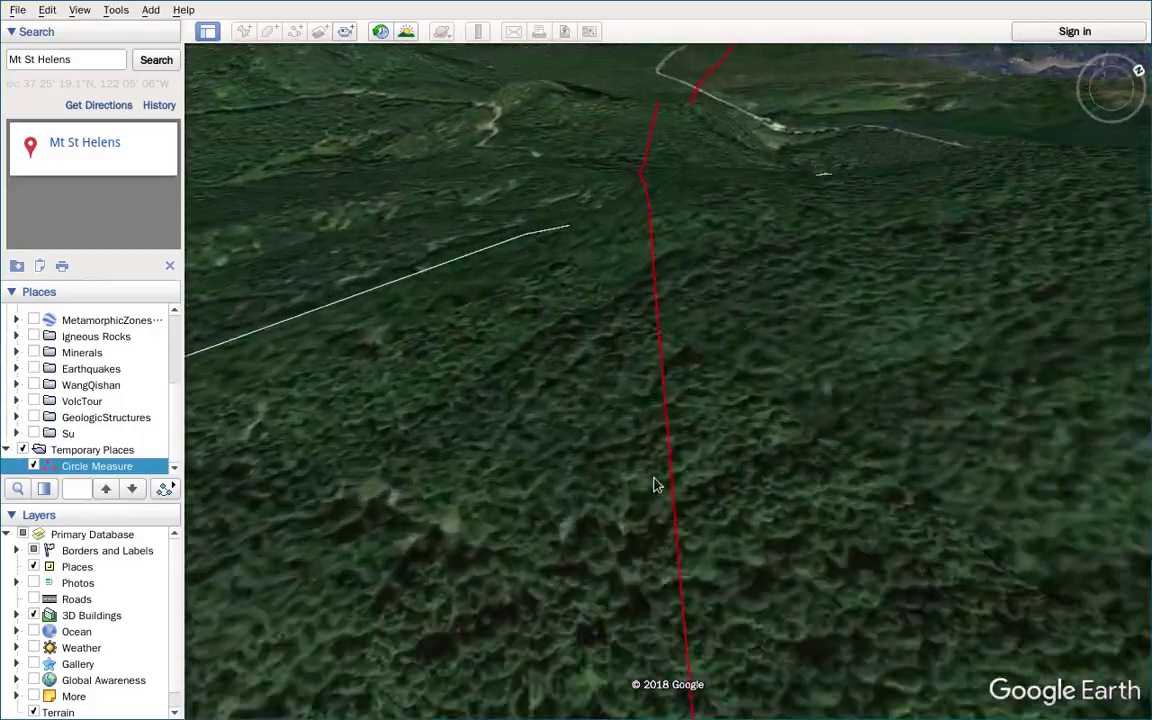
Pause the tour and reframe Mt St Helens in a tilted view with the measured circle surrounding it.
{"action": "mouse_move", "coordinate": [206, 134]}
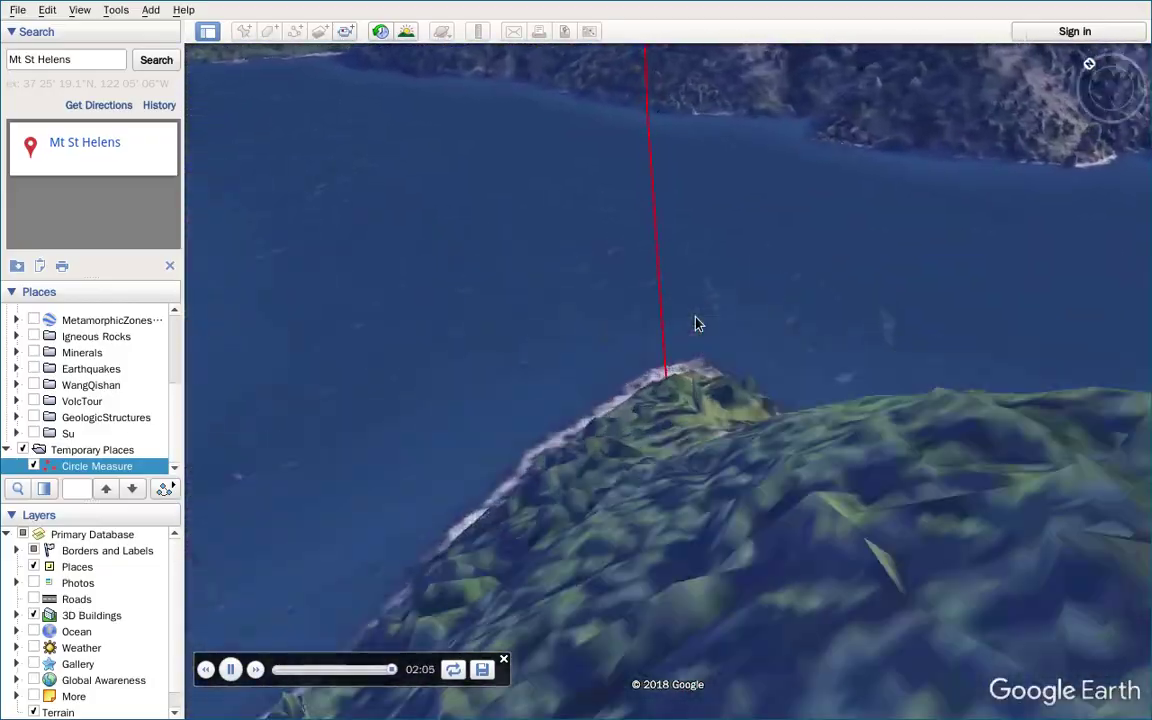
{"action": "left_click", "coordinate": [695, 316]}
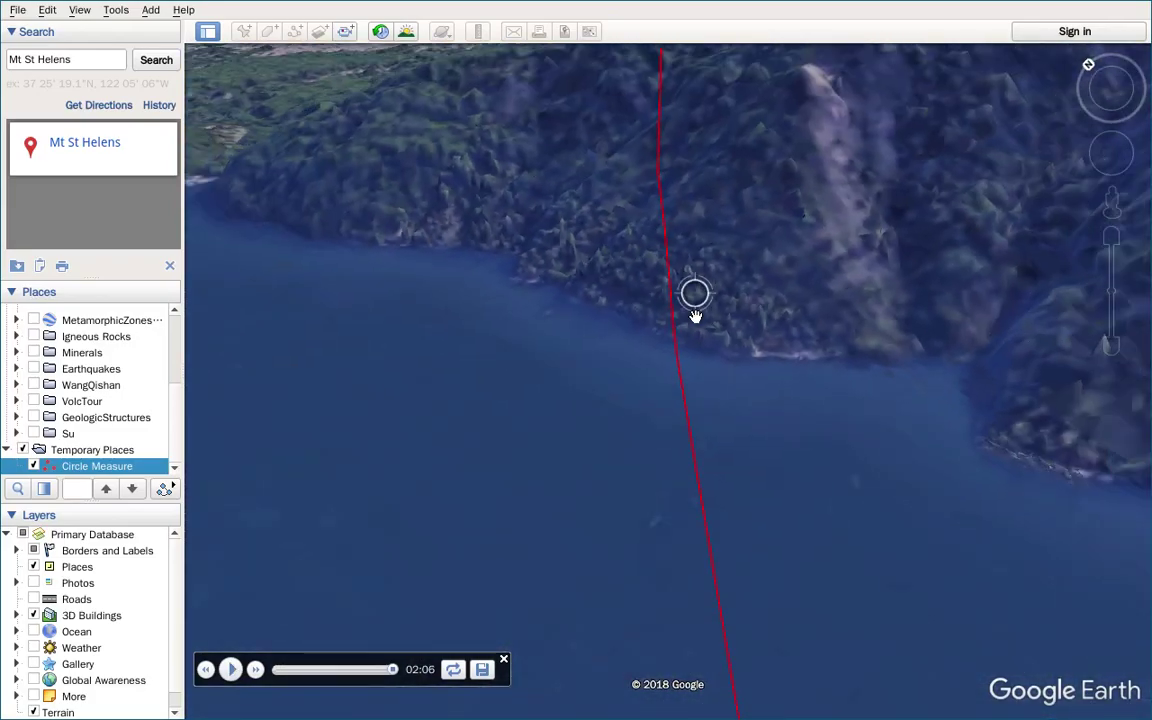
{"action": "scroll", "coordinate": [695, 316], "scroll_direction": "down", "scroll_amount": 3}
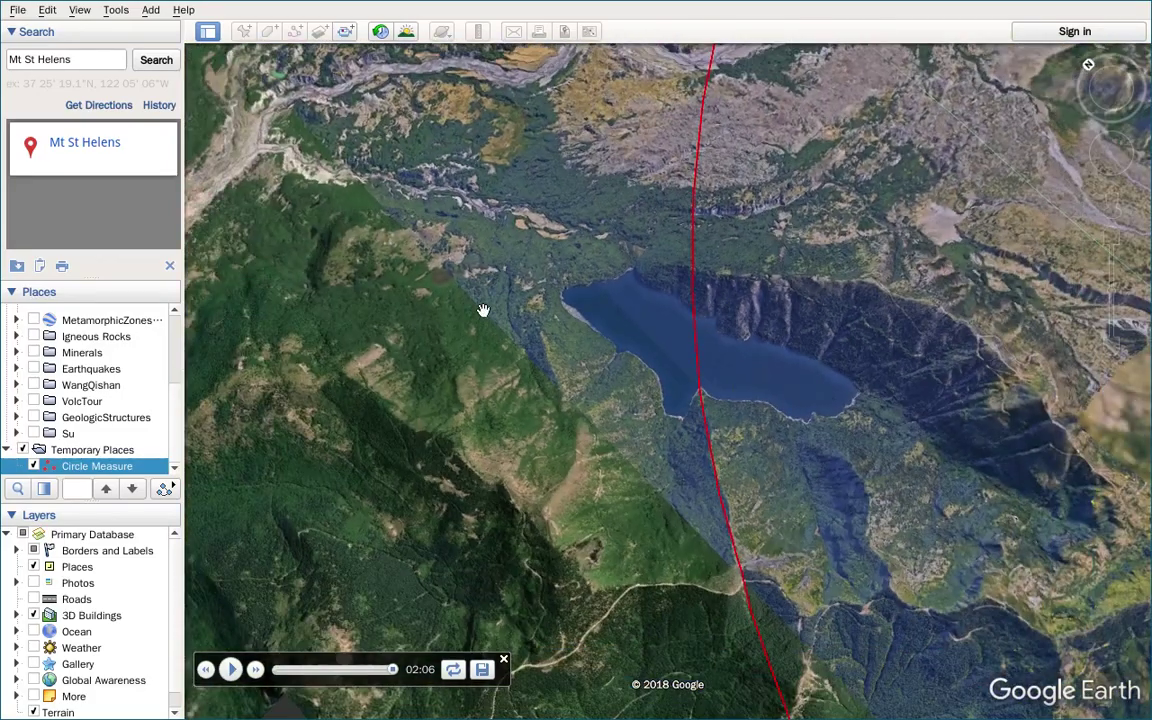
{"action": "left_click_drag", "start_coordinate": [483, 310], "coordinate": [470, 308]}
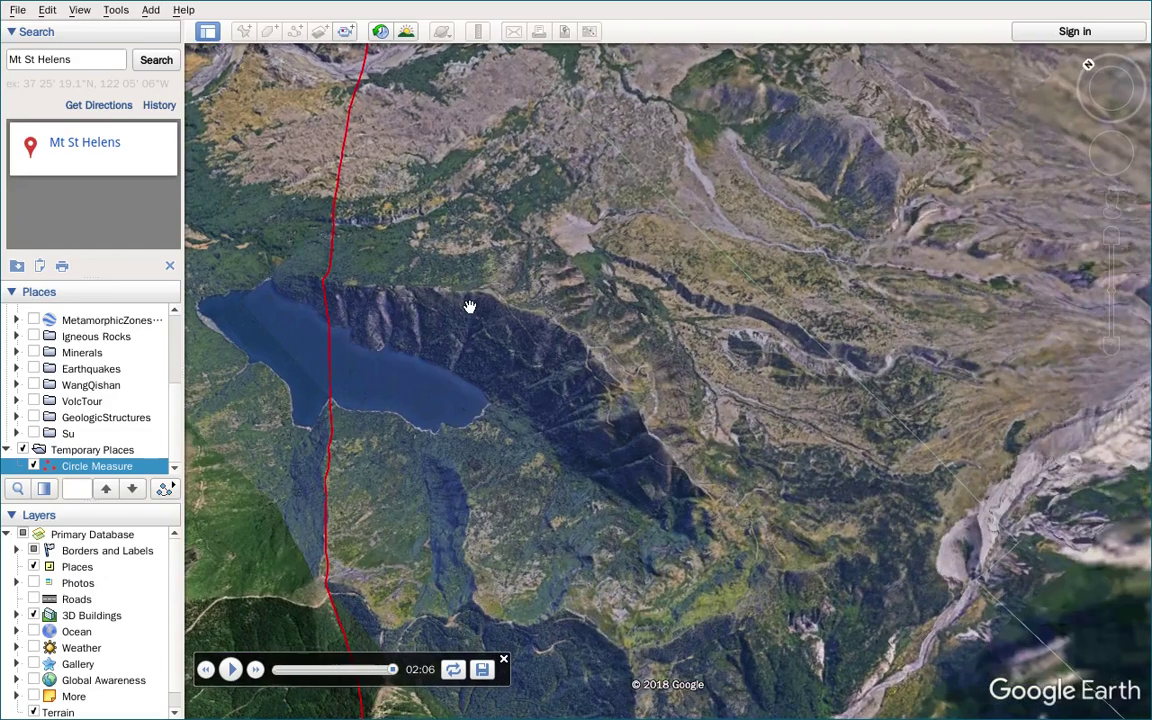
{"action": "scroll", "coordinate": [470, 306], "scroll_direction": "down", "scroll_amount": 5}
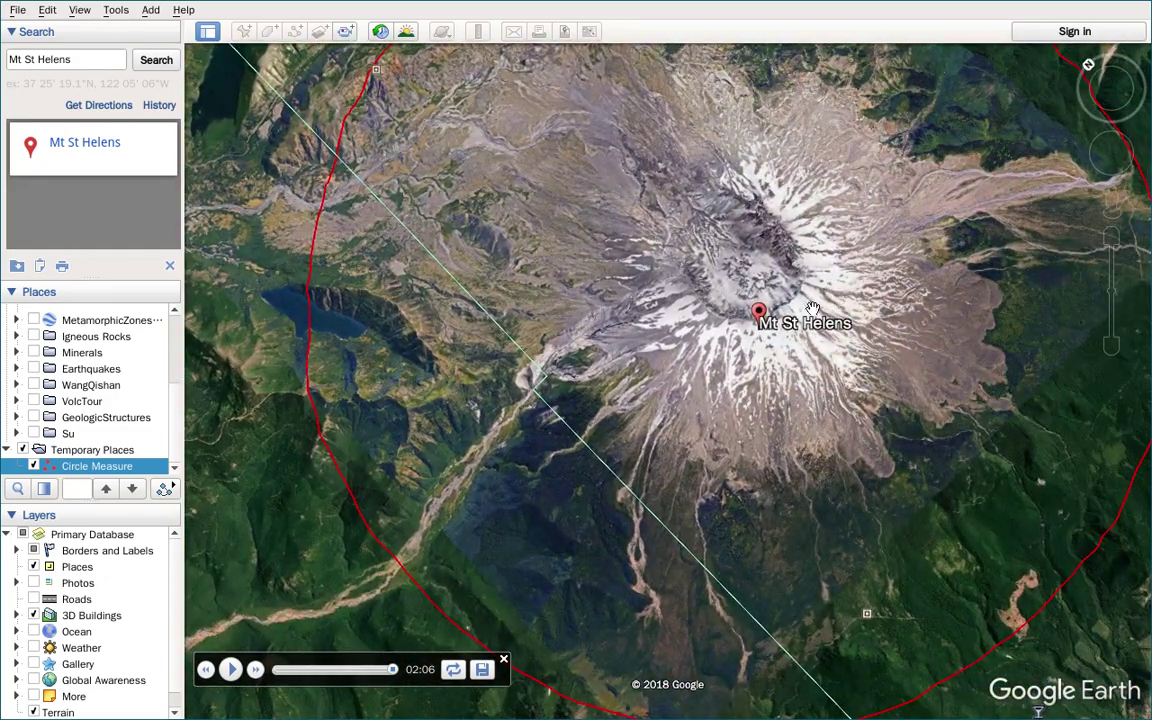
{"action": "scroll", "coordinate": [800, 310], "scroll_direction": "up", "scroll_amount": 3}
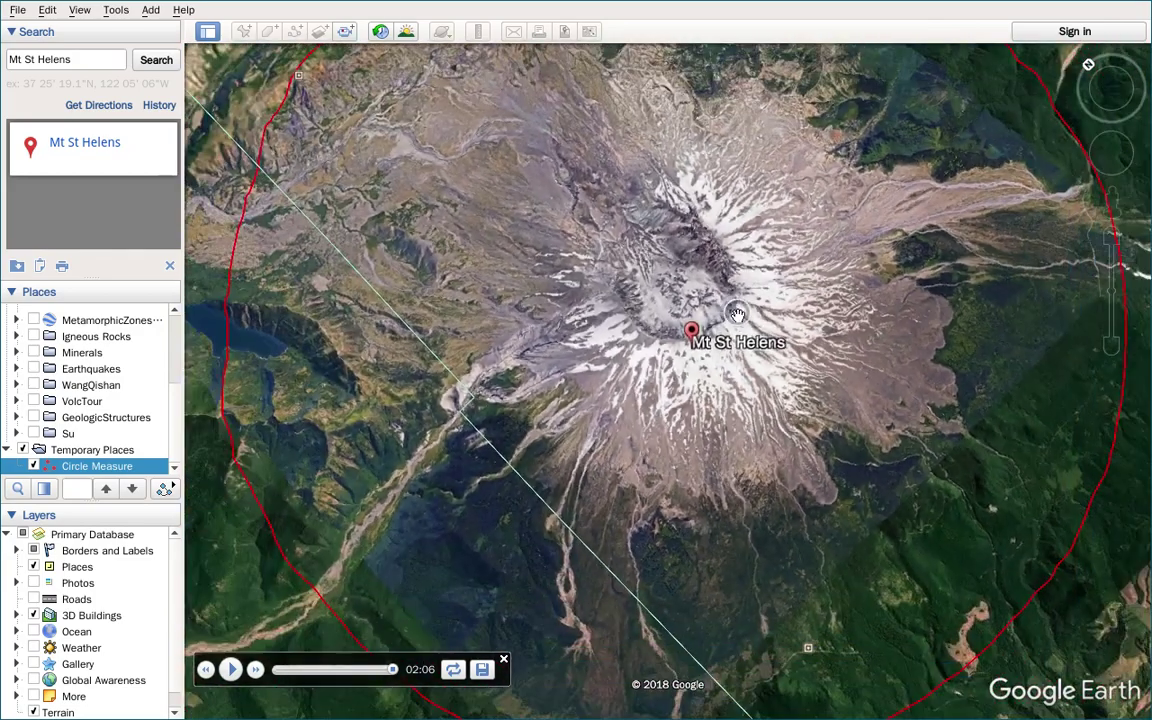
{"action": "middle_click_drag", "start_coordinate": [716, 330], "coordinate": [687, 497]}
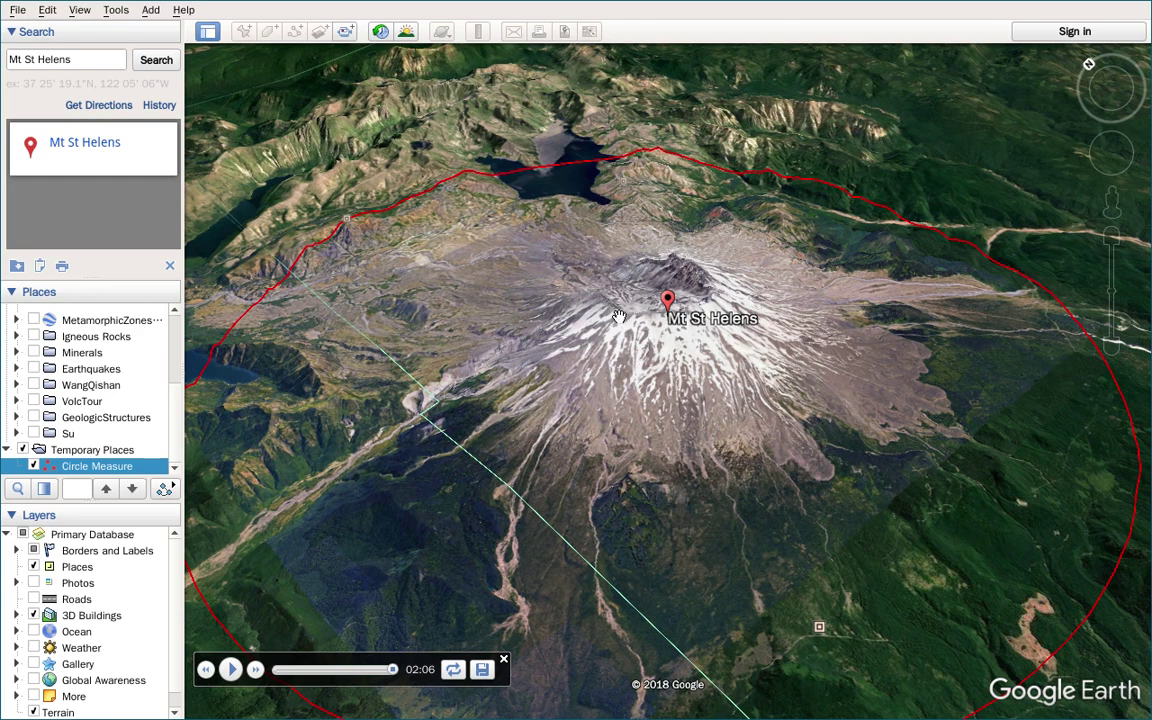
{"action": "left_click_drag", "start_coordinate": [679, 325], "coordinate": [691, 330]}
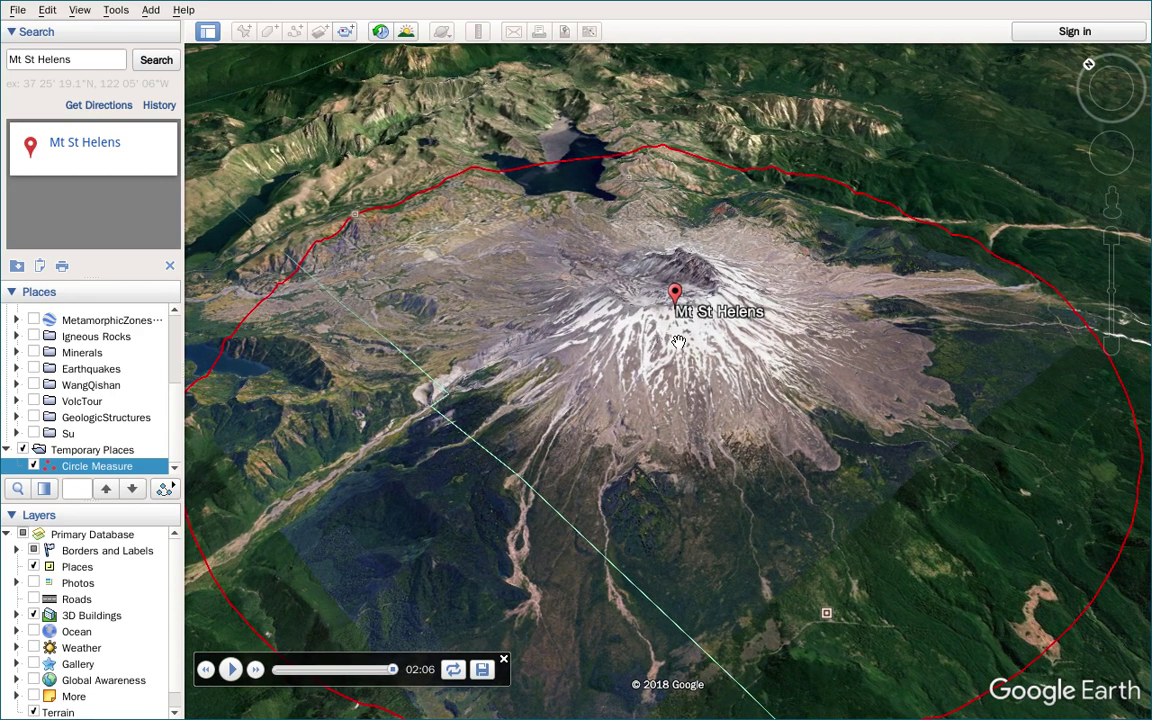
{"action": "left_click_drag", "start_coordinate": [607, 289], "coordinate": [641, 353]}
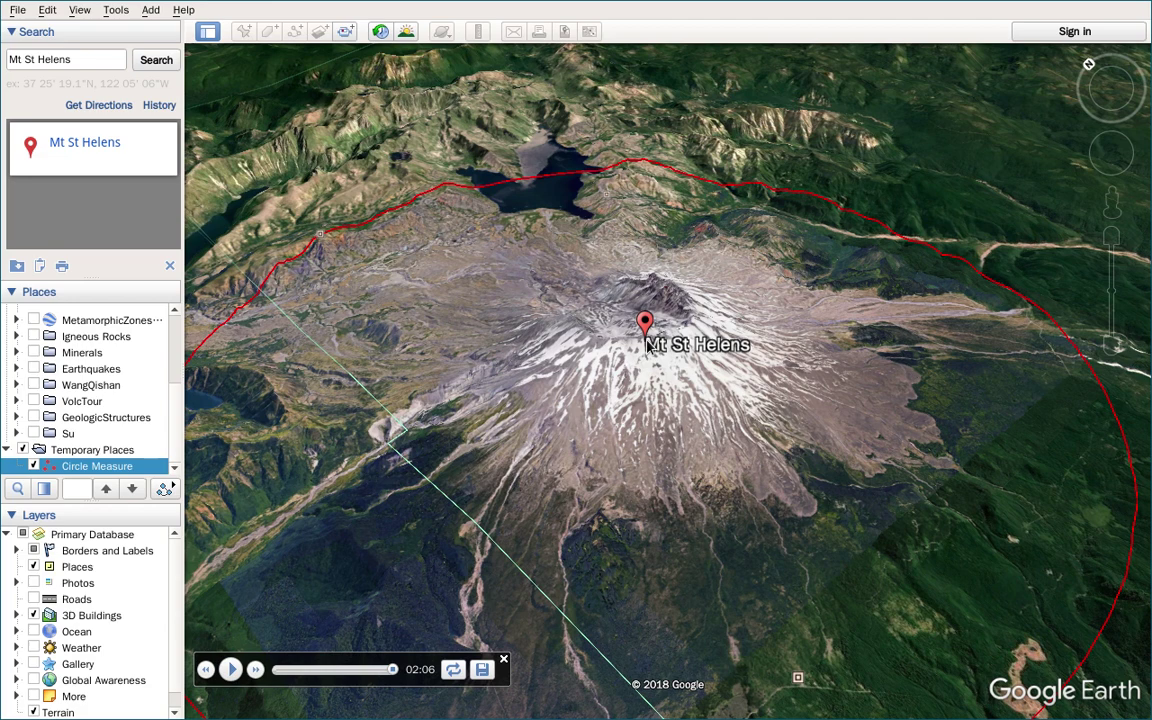
Orbit the tilted view slowly and continuously around Mt St Helens, from looking northeast to looking south into the crater.
{"action": "key", "text": "alt+shift+Right"}
{"action": "key", "text": "alt+shift+Right"}
{"action": "key", "text": "alt+shift+Right"}
{"action": "key", "text": "alt+shift+Right"}
{"action": "key", "text": "alt+shift+Right"}
{"action": "key", "text": "alt+shift+Right"}
{"action": "key", "text": "alt+shift+Right"}
{"action": "key", "text": "alt+shift+Right"}
{"action": "key", "text": "alt+shift+Right"}
{"action": "key", "text": "alt+shift+Right"}
{"action": "key", "text": "alt+shift+Right"}
{"action": "key", "text": "alt+shift+Right"}
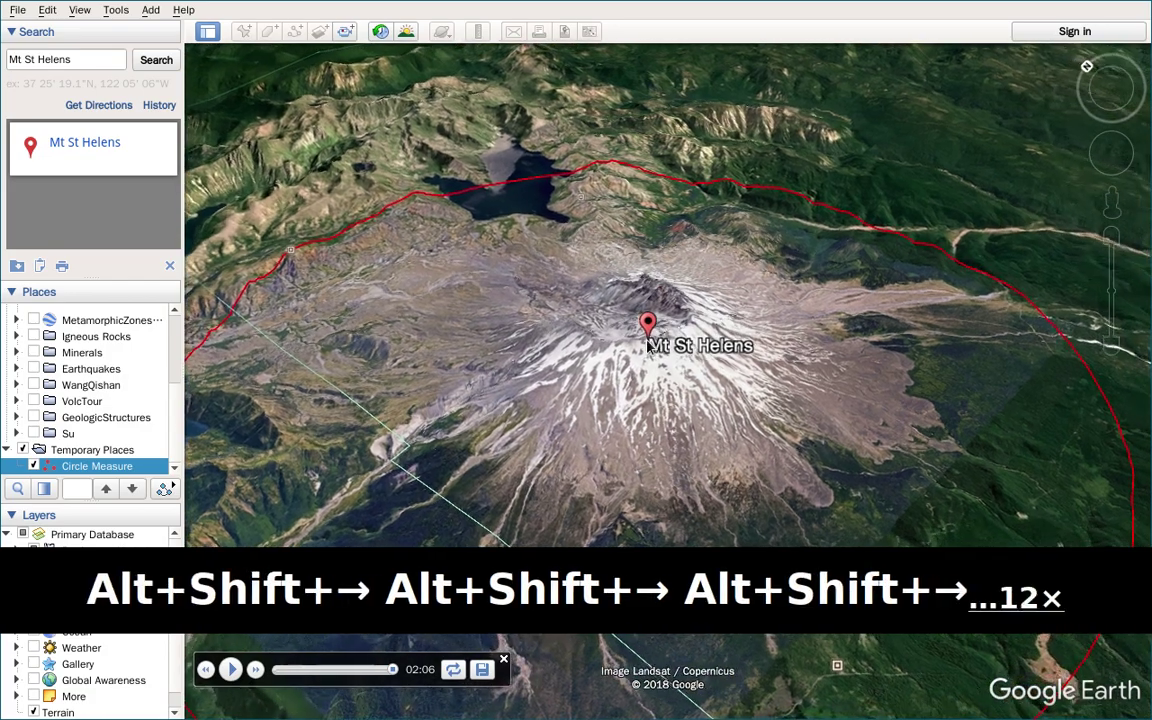
{"action": "key", "text": "alt+shift+Right"}
{"action": "key", "text": "alt+shift+Right"}
{"action": "key", "text": "alt+shift+Right"}
{"action": "key", "text": "alt+shift+Right"}
{"action": "key", "text": "alt+shift+Right"}
{"action": "key", "text": "alt+shift+Right"}
{"action": "key", "text": "alt+shift+Right"}
{"action": "key", "text": "alt+shift+Right"}
{"action": "key", "text": "alt+shift+Right"}
{"action": "key", "text": "alt+shift+Right"}
{"action": "key", "text": "alt+shift+Right"}
{"action": "key", "text": "alt+shift+Right"}
{"action": "key", "text": "alt+shift+Right"}
{"action": "key", "text": "alt+shift+Right"}
{"action": "key", "text": "alt+shift+Right"}
{"action": "key", "text": "alt+shift+Right"}
{"action": "key", "text": "alt+shift+Right"}
{"action": "key", "text": "alt+shift+Right"}
{"action": "key", "text": "alt+shift+Right"}
{"action": "key", "text": "alt+shift+Right"}
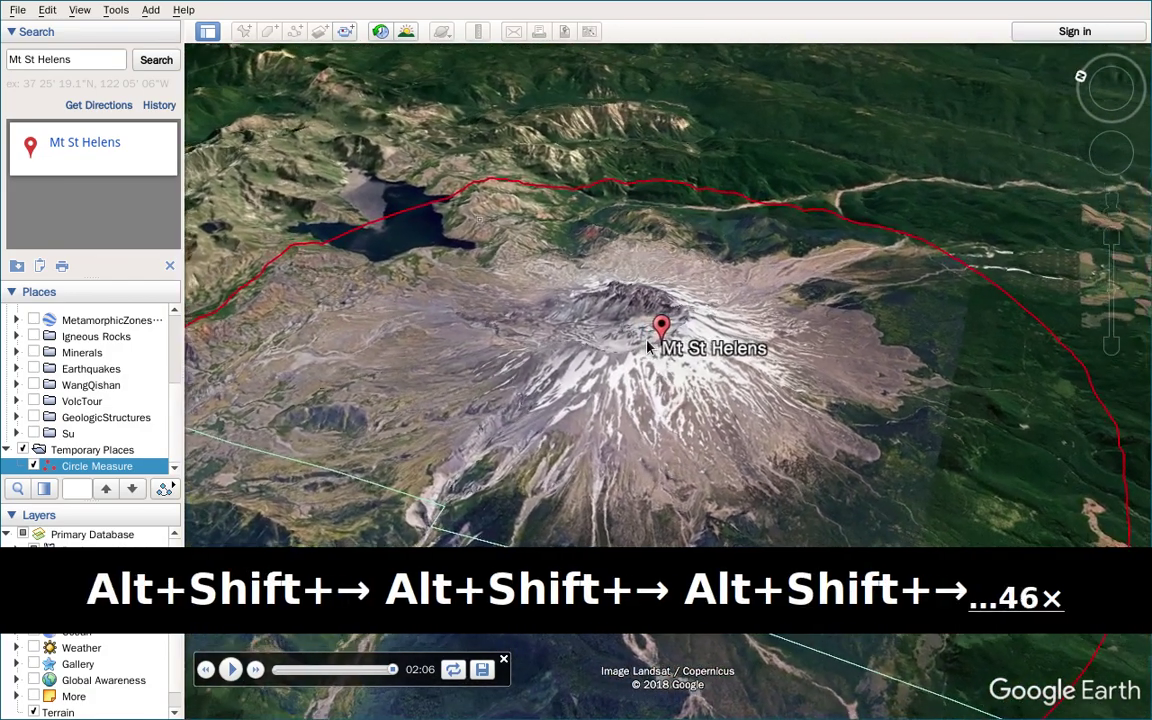
{"action": "key", "text": "alt+shift+Right"}
{"action": "key", "text": "alt+shift+Right"}
{"action": "key", "text": "alt+shift+Right"}
{"action": "key", "text": "alt+shift+Right"}
{"action": "key", "text": "alt+shift+Right"}
{"action": "key", "text": "alt+shift+Right"}
{"action": "key", "text": "alt+shift+Right"}
{"action": "key", "text": "alt+shift+Right"}
{"action": "key", "text": "alt+shift+Right"}
{"action": "key", "text": "alt+shift+Right"}
{"action": "key", "text": "alt+shift+Right"}
{"action": "key", "text": "alt+shift+Right"}
{"action": "key", "text": "alt+shift+Right"}
{"action": "key", "text": "alt+shift+Right"}
{"action": "key", "text": "alt+shift+Right"}
{"action": "key", "text": "alt+shift+Right"}
{"action": "key", "text": "alt+shift+Right"}
{"action": "key", "text": "alt+shift+Right"}
{"action": "key", "text": "alt+shift+Right"}
{"action": "key", "text": "alt+shift+Right"}
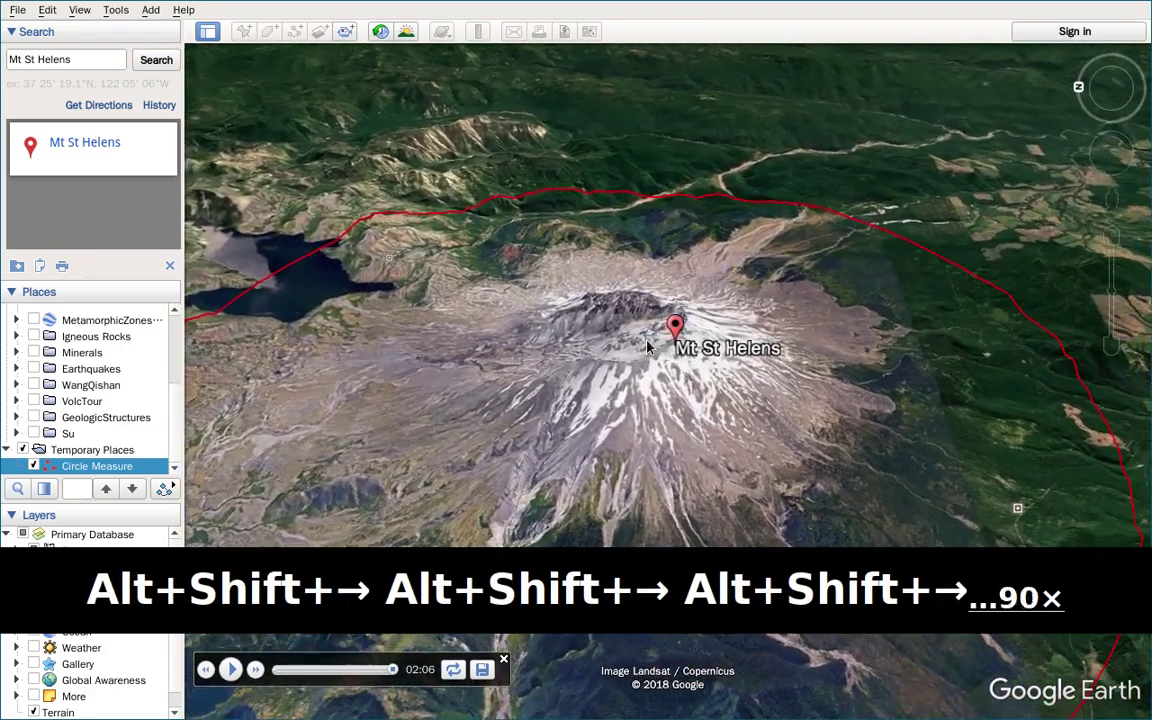
{"action": "key", "text": "alt+shift+Right"}
{"action": "key", "text": "alt+shift+Right"}
{"action": "key", "text": "alt+shift+Right"}
{"action": "key", "text": "alt+shift+Right"}
{"action": "key", "text": "alt+shift+Right"}
{"action": "key", "text": "alt+shift+Right"}
{"action": "key", "text": "alt+shift+Right"}
{"action": "key", "text": "alt+shift+Right"}
{"action": "key", "text": "alt+shift+Right"}
{"action": "key", "text": "alt+shift+Right"}
{"action": "key", "text": "alt+shift+Right"}
{"action": "key", "text": "alt+shift+Right"}
{"action": "key", "text": "alt+shift+Right"}
{"action": "key", "text": "alt+shift+Right"}
{"action": "key", "text": "alt+shift+Right"}
{"action": "key", "text": "alt+shift+Right"}
{"action": "key", "text": "alt+shift+Right"}
{"action": "key", "text": "alt+shift+Right"}
{"action": "key", "text": "alt+shift+Right"}
{"action": "key", "text": "alt+shift+Right"}
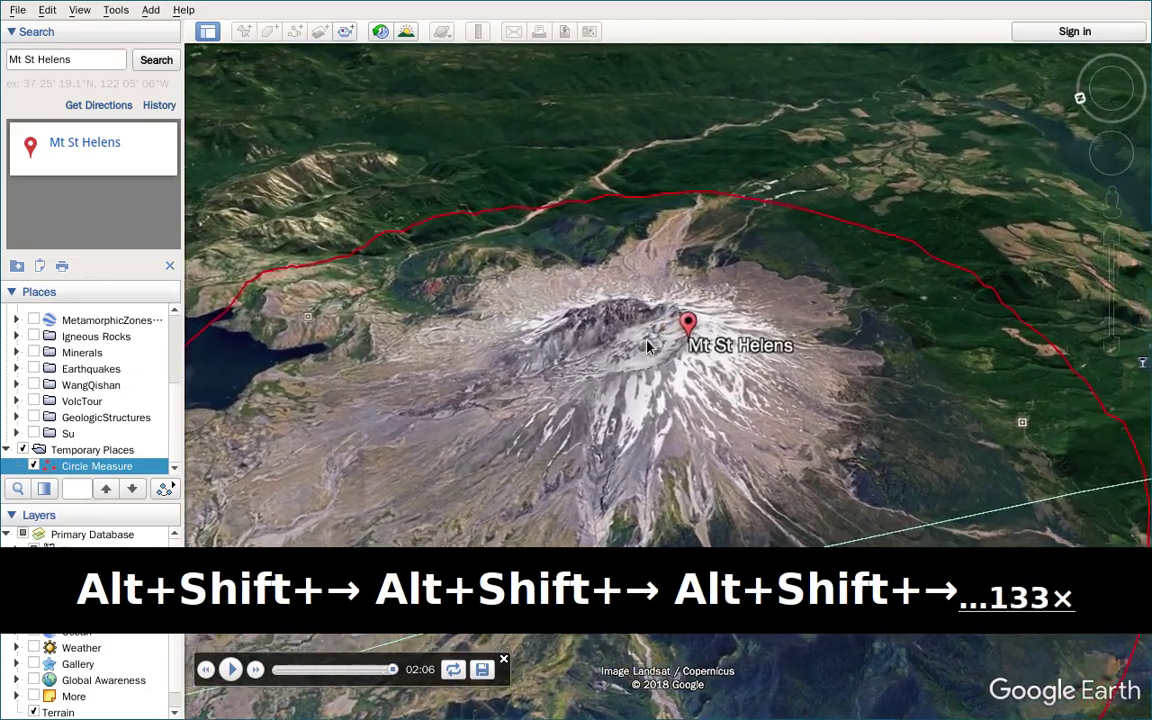
{"action": "key", "text": "alt+shift+Right"}
{"action": "key", "text": "alt+shift+Right"}
{"action": "key", "text": "alt+shift+Right"}
{"action": "key", "text": "alt+shift+Right"}
{"action": "key", "text": "alt+shift+Right"}
{"action": "key", "text": "alt+shift+Right"}
{"action": "key", "text": "alt+shift+Right"}
{"action": "key", "text": "alt+shift+Right"}
{"action": "key", "text": "alt+shift+Right"}
{"action": "key", "text": "alt+shift+Right"}
{"action": "key", "text": "alt+shift+Right"}
{"action": "key", "text": "alt+shift+Right"}
{"action": "key", "text": "alt+shift+Right"}
{"action": "key", "text": "alt+shift+Right"}
{"action": "key", "text": "alt+shift+Right"}
{"action": "key", "text": "alt+shift+Right"}
{"action": "key", "text": "alt+shift+Right"}
{"action": "key", "text": "alt+shift+Right"}
{"action": "key", "text": "alt+shift+Right"}
{"action": "key", "text": "alt+shift+Right"}
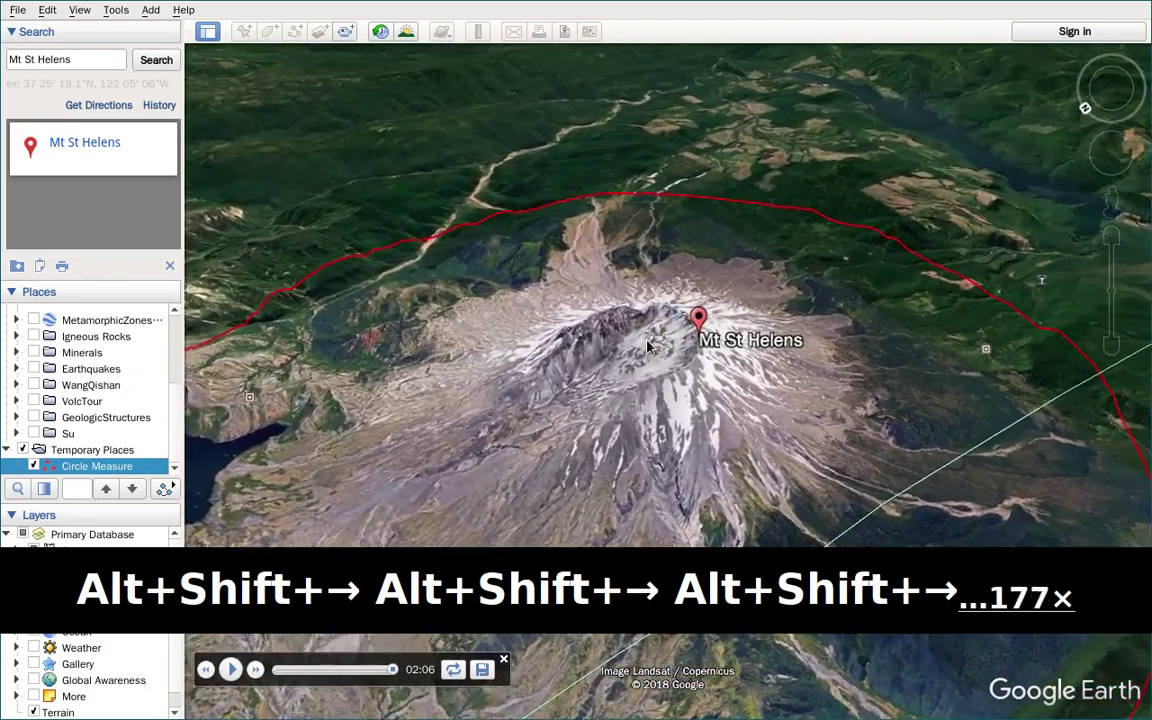
{"action": "key", "text": "alt+shift+Right"}
{"action": "key", "text": "alt+shift+Right"}
{"action": "key", "text": "alt+shift+Right"}
{"action": "key", "text": "alt+shift+Right"}
{"action": "key", "text": "alt+shift+Right"}
{"action": "key", "text": "alt+shift+Right"}
{"action": "key", "text": "alt+shift+Right"}
{"action": "key", "text": "alt+shift+Right"}
{"action": "key", "text": "alt+shift+Right"}
{"action": "key", "text": "alt+shift+Right"}
{"action": "key", "text": "alt+shift+Right"}
{"action": "key", "text": "alt+shift+Right"}
{"action": "key", "text": "alt+shift+Right"}
{"action": "key", "text": "alt+shift+Right"}
{"action": "key", "text": "alt+shift+Right"}
{"action": "key", "text": "alt+shift+Right"}
{"action": "key", "text": "alt+shift+Right"}
{"action": "key", "text": "alt+shift+Right"}
{"action": "key", "text": "alt+shift+Right"}
{"action": "key", "text": "alt+shift+Right"}
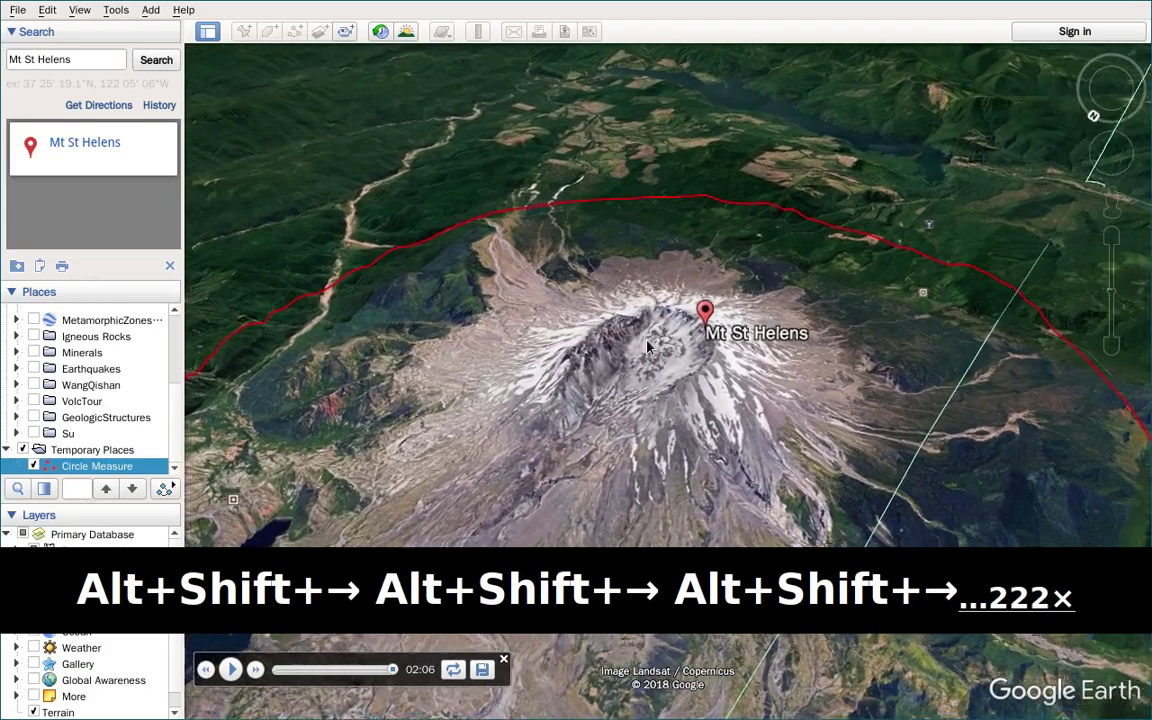
{"action": "key", "text": "alt+shift+Right"}
{"action": "key", "text": "alt+shift+Right"}
{"action": "key", "text": "alt+shift+Right"}
{"action": "key", "text": "alt+shift+Right"}
{"action": "key", "text": "alt+shift+Right"}
{"action": "key", "text": "alt+shift+Right"}
{"action": "key", "text": "alt+shift+Right"}
{"action": "key", "text": "alt+shift+Right"}
{"action": "key", "text": "alt+shift+Right"}
{"action": "key", "text": "alt+shift+Right"}
{"action": "key", "text": "alt+shift+Right"}
{"action": "key", "text": "alt+shift+Right"}
{"action": "key", "text": "alt+shift+Right"}
{"action": "key", "text": "alt+shift+Right"}
{"action": "key", "text": "alt+shift+Right"}
{"action": "key", "text": "alt+shift+Right"}
{"action": "key", "text": "alt+shift+Right"}
{"action": "key", "text": "alt+shift+Right"}
{"action": "key", "text": "alt+shift+Right"}
{"action": "key", "text": "alt+shift+Right"}
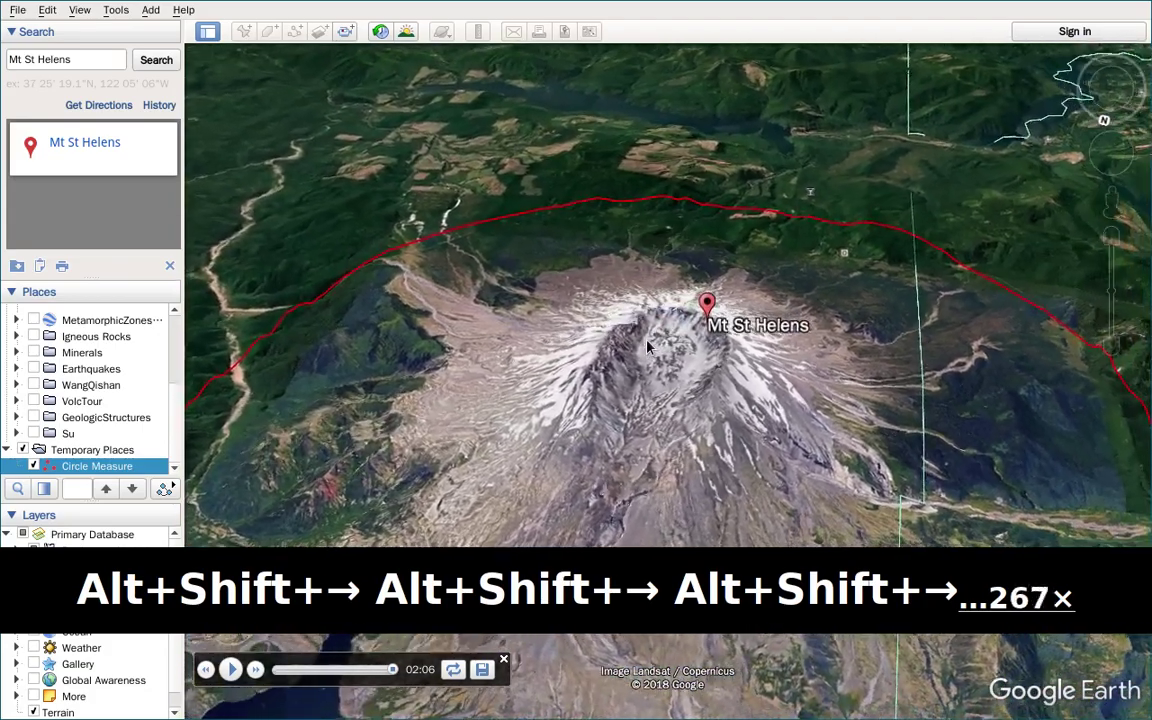
{"action": "key", "text": "alt+shift+Right"}
{"action": "key", "text": "alt+shift+Right"}
{"action": "key", "text": "alt+shift+Right"}
{"action": "key", "text": "alt+shift+Right"}
{"action": "key", "text": "alt+shift+Right"}
{"action": "key", "text": "alt+shift+Right"}
{"action": "key", "text": "alt+shift+Right"}
{"action": "key", "text": "alt+shift+Right"}
{"action": "key", "text": "alt+shift+Right"}
{"action": "key", "text": "alt+shift+Right"}
{"action": "key", "text": "alt+shift+Right"}
{"action": "key", "text": "alt+shift+Right"}
{"action": "key", "text": "alt+shift+Right"}
{"action": "key", "text": "alt+shift+Right"}
{"action": "key", "text": "alt+shift+Right"}
{"action": "key", "text": "alt+shift+Right"}
{"action": "key", "text": "alt+shift+Right"}
{"action": "key", "text": "alt+shift+Right"}
{"action": "key", "text": "alt+shift+Right"}
{"action": "key", "text": "alt+shift+Right"}
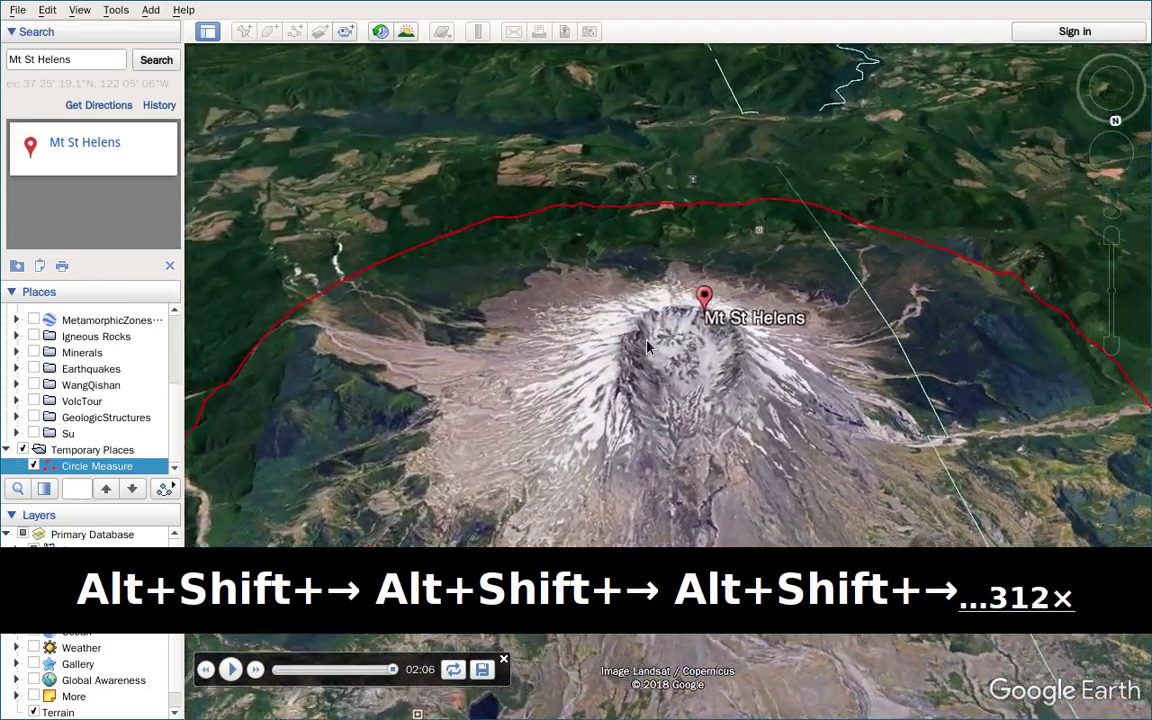
Continue orbiting the tilted view slowly around Mt St Helens, from looking south into the crater through west to looking northwest.
{"action": "key", "text": "alt+shift+Right"}
{"action": "key", "text": "alt+shift+Right"}
{"action": "key", "text": "alt+shift+Right"}
{"action": "key", "text": "alt+shift+Right"}
{"action": "key", "text": "alt+shift+Right"}
{"action": "key", "text": "alt+shift+Right"}
{"action": "key", "text": "alt+shift+Right"}
{"action": "key", "text": "alt+shift+Right"}
{"action": "key", "text": "alt+shift+Right"}
{"action": "key", "text": "alt+shift+Right"}
{"action": "key", "text": "alt+shift+Right"}
{"action": "key", "text": "alt+shift+Right"}
{"action": "key", "text": "alt+shift+Right"}
{"action": "key", "text": "alt+shift+Right"}
{"action": "key", "text": "alt+shift+Right"}
{"action": "key", "text": "alt+shift+Right"}
{"action": "key", "text": "alt+shift+Right"}
{"action": "key", "text": "alt+shift+Right"}
{"action": "key", "text": "alt+shift+Right"}
{"action": "key", "text": "alt+shift+Right"}
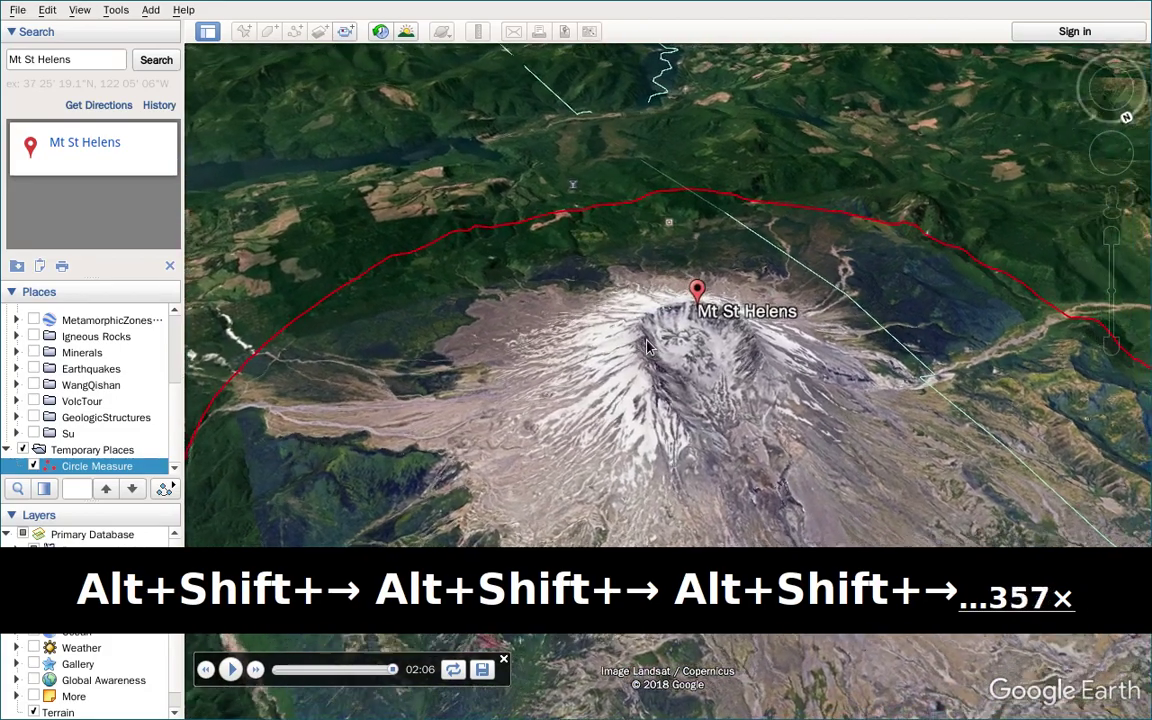
{"action": "key", "text": "alt+shift+Right"}
{"action": "key", "text": "alt+shift+Right"}
{"action": "key", "text": "alt+shift+Right"}
{"action": "key", "text": "alt+shift+Right"}
{"action": "key", "text": "alt+shift+Right"}
{"action": "key", "text": "alt+shift+Right"}
{"action": "key", "text": "alt+shift+Right"}
{"action": "key", "text": "alt+shift+Right"}
{"action": "key", "text": "alt+shift+Right"}
{"action": "key", "text": "alt+shift+Right"}
{"action": "key", "text": "alt+shift+Right"}
{"action": "key", "text": "alt+shift+Right"}
{"action": "key", "text": "alt+shift+Right"}
{"action": "key", "text": "alt+shift+Right"}
{"action": "key", "text": "alt+shift+Right"}
{"action": "key", "text": "alt+shift+Right"}
{"action": "key", "text": "alt+shift+Right"}
{"action": "key", "text": "alt+shift+Right"}
{"action": "key", "text": "alt+shift+Right"}
{"action": "key", "text": "alt+shift+Right"}
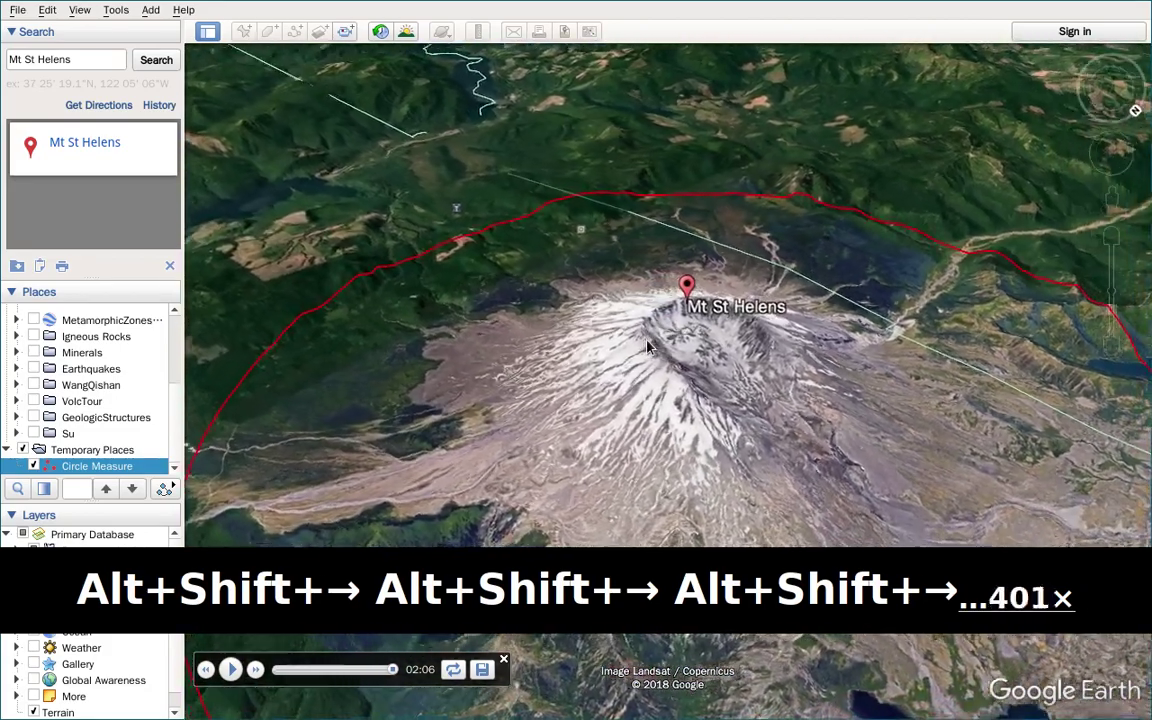
{"action": "key", "text": "alt+shift+Right"}
{"action": "key", "text": "alt+shift+Right"}
{"action": "key", "text": "alt+shift+Right"}
{"action": "key", "text": "alt+shift+Right"}
{"action": "key", "text": "alt+shift+Right"}
{"action": "key", "text": "alt+shift+Right"}
{"action": "key", "text": "alt+shift+Right"}
{"action": "key", "text": "alt+shift+Right"}
{"action": "key", "text": "alt+shift+Right"}
{"action": "key", "text": "alt+shift+Right"}
{"action": "key", "text": "alt+shift+Right"}
{"action": "key", "text": "alt+shift+Right"}
{"action": "key", "text": "alt+shift+Right"}
{"action": "key", "text": "alt+shift+Right"}
{"action": "key", "text": "alt+shift+Right"}
{"action": "key", "text": "alt+shift+Right"}
{"action": "key", "text": "alt+shift+Right"}
{"action": "key", "text": "alt+shift+Right"}
{"action": "key", "text": "alt+shift+Right"}
{"action": "key", "text": "alt+shift+Right"}
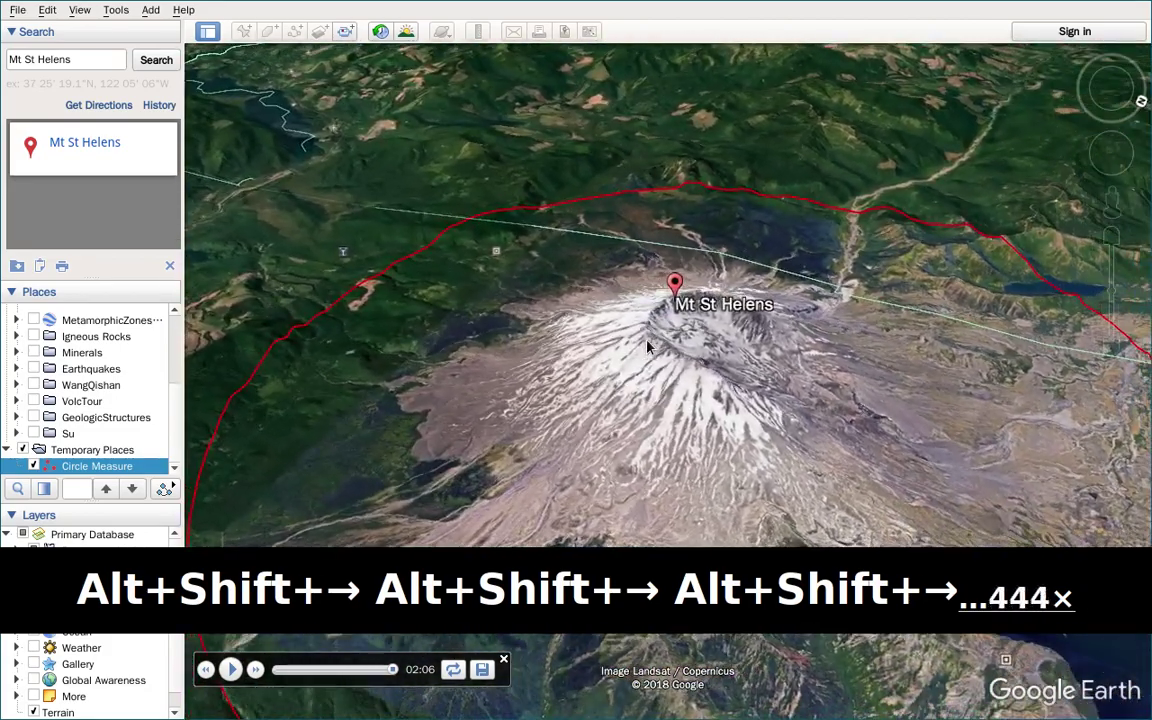
{"action": "key", "text": "alt+shift+Right"}
{"action": "key", "text": "alt+shift+Right"}
{"action": "key", "text": "alt+shift+Right"}
{"action": "key", "text": "alt+shift+Right"}
{"action": "key", "text": "alt+shift+Right"}
{"action": "key", "text": "alt+shift+Right"}
{"action": "key", "text": "alt+shift+Right"}
{"action": "key", "text": "alt+shift+Right"}
{"action": "key", "text": "alt+shift+Right"}
{"action": "key", "text": "alt+shift+Right"}
{"action": "key", "text": "alt+shift+Right"}
{"action": "key", "text": "alt+shift+Right"}
{"action": "key", "text": "alt+shift+Right"}
{"action": "key", "text": "alt+shift+Right"}
{"action": "key", "text": "alt+shift+Right"}
{"action": "key", "text": "alt+shift+Right"}
{"action": "key", "text": "alt+shift+Right"}
{"action": "key", "text": "alt+shift+Right"}
{"action": "key", "text": "alt+shift+Right"}
{"action": "key", "text": "alt+shift+Right"}
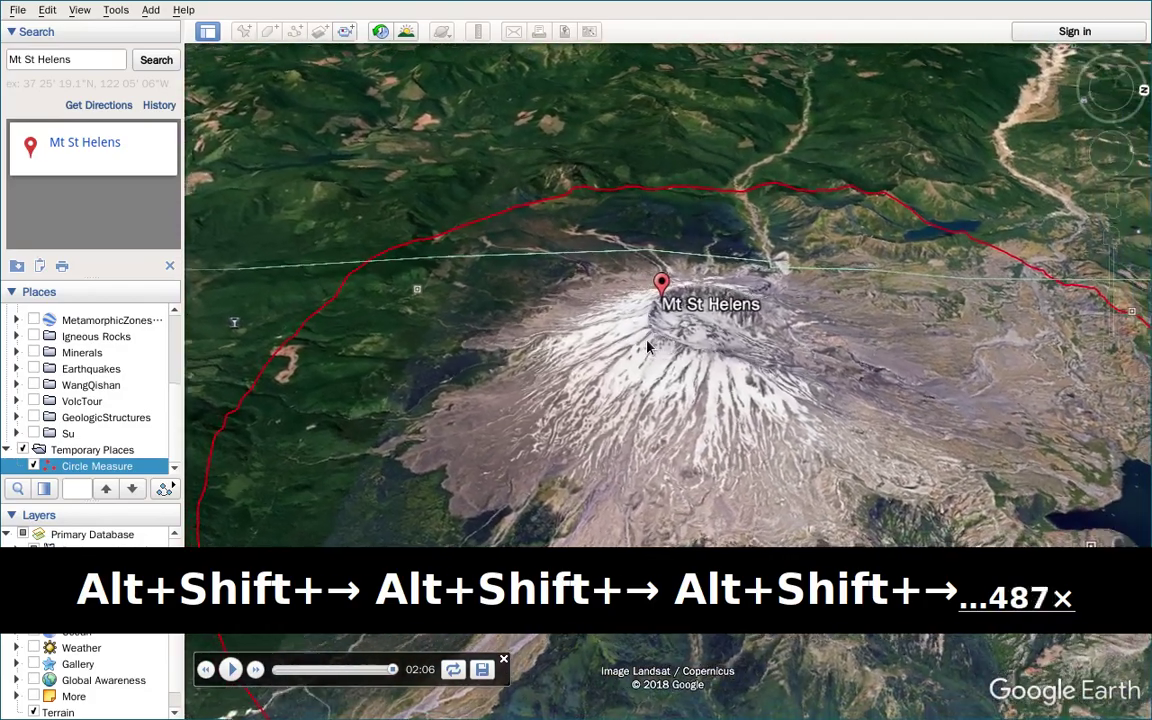
{"action": "key", "text": "alt+shift+Right"}
{"action": "key", "text": "alt+shift+Right"}
{"action": "key", "text": "alt+shift+Right"}
{"action": "key", "text": "alt+shift+Right"}
{"action": "key", "text": "alt+shift+Right"}
{"action": "key", "text": "alt+shift+Right"}
{"action": "key", "text": "alt+shift+Right"}
{"action": "key", "text": "alt+shift+Right"}
{"action": "key", "text": "alt+shift+Right"}
{"action": "key", "text": "alt+shift+Right"}
{"action": "key", "text": "alt+shift+Right"}
{"action": "key", "text": "alt+shift+Right"}
{"action": "key", "text": "alt+shift+Right"}
{"action": "key", "text": "alt+shift+Right"}
{"action": "key", "text": "alt+shift+Right"}
{"action": "key", "text": "alt+shift+Right"}
{"action": "key", "text": "alt+shift+Right"}
{"action": "key", "text": "alt+shift+Right"}
{"action": "key", "text": "alt+shift+Right"}
{"action": "key", "text": "alt+shift+Right"}
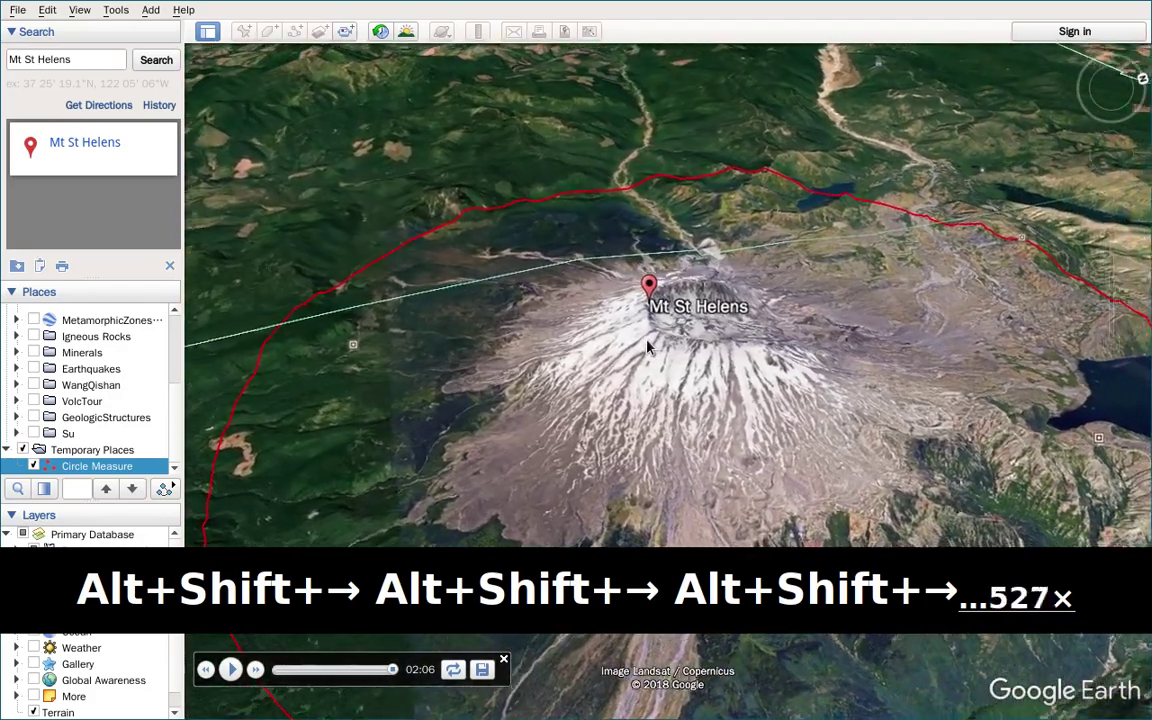
{"action": "key", "text": "alt+shift+Right"}
{"action": "key", "text": "alt+shift+Right"}
{"action": "key", "text": "alt+shift+Right"}
{"action": "key", "text": "alt+shift+Right"}
{"action": "key", "text": "alt+shift+Right"}
{"action": "key", "text": "alt+shift+Right"}
{"action": "key", "text": "alt+shift+Right"}
{"action": "key", "text": "alt+shift+Right"}
{"action": "key", "text": "alt+shift+Right"}
{"action": "key", "text": "alt+shift+Right"}
{"action": "key", "text": "alt+shift+Right"}
{"action": "key", "text": "alt+shift+Right"}
{"action": "key", "text": "alt+shift+Right"}
{"action": "key", "text": "alt+shift+Right"}
{"action": "key", "text": "alt+shift+Right"}
{"action": "key", "text": "alt+shift+Right"}
{"action": "key", "text": "alt+shift+Right"}
{"action": "key", "text": "alt+shift+Right"}
{"action": "key", "text": "alt+shift+Right"}
{"action": "key", "text": "alt+shift+Right"}
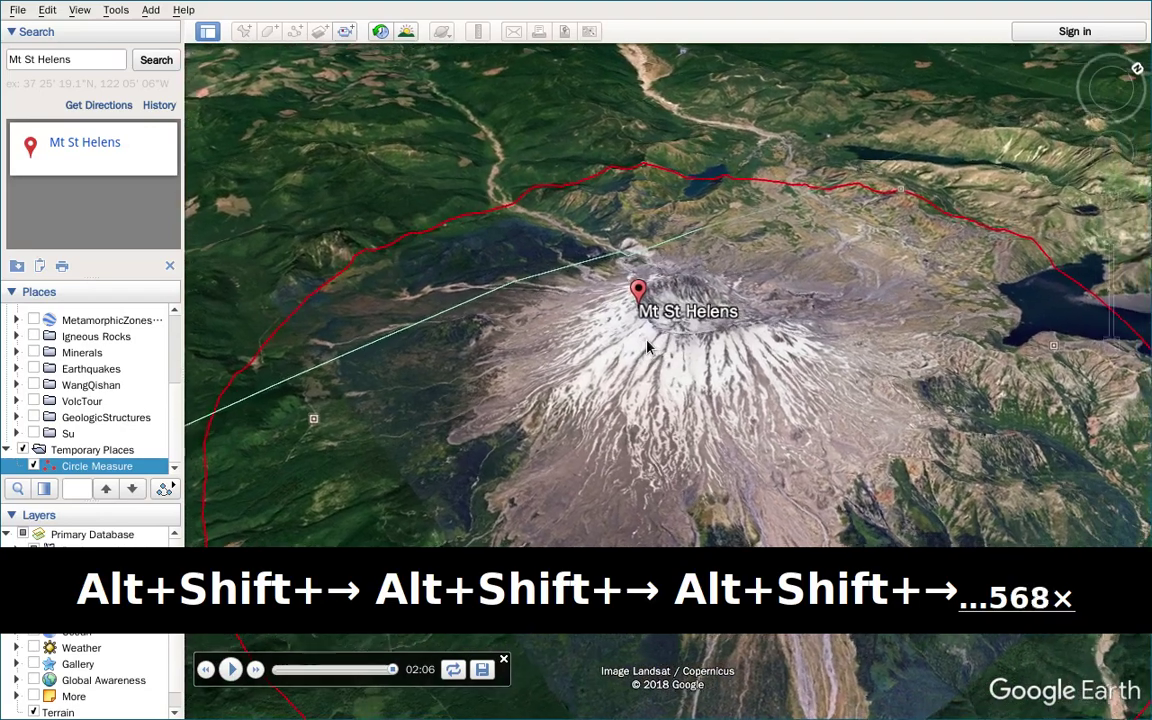
{"action": "key", "text": "alt+shift+Right"}
{"action": "key", "text": "alt+shift+Right"}
{"action": "key", "text": "alt+shift+Right"}
{"action": "key", "text": "alt+shift+Right"}
{"action": "key", "text": "alt+shift+Right"}
{"action": "key", "text": "alt+shift+Right"}
{"action": "key", "text": "alt+shift+Right"}
{"action": "key", "text": "alt+shift+Right"}
{"action": "key", "text": "alt+shift+Right"}
{"action": "key", "text": "alt+shift+Right"}
{"action": "key", "text": "alt+shift+Right"}
{"action": "key", "text": "alt+shift+Right"}
{"action": "key", "text": "alt+shift+Right"}
{"action": "key", "text": "alt+shift+Right"}
{"action": "key", "text": "alt+shift+Right"}
{"action": "key", "text": "alt+shift+Right"}
{"action": "key", "text": "alt+shift+Right"}
{"action": "key", "text": "alt+shift+Right"}
{"action": "key", "text": "alt+shift+Right"}
{"action": "key", "text": "alt+shift+Right"}
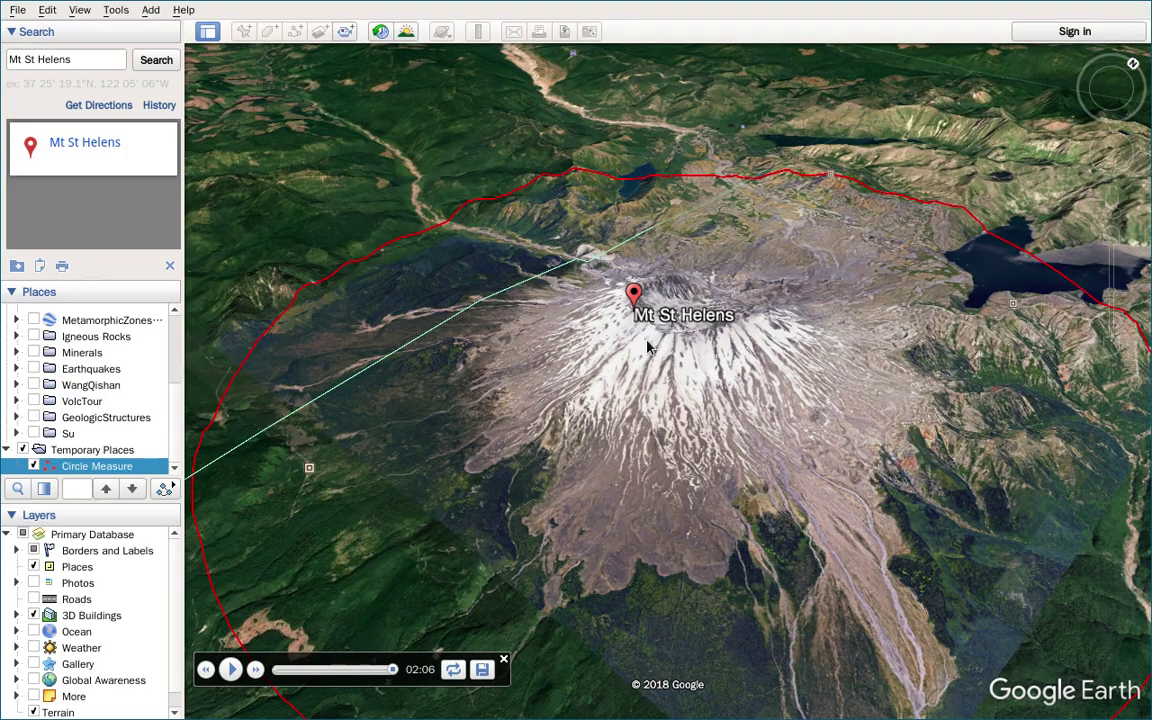
Orbit the tilted view at faster speed around Mt St Helens, from looking northwest through north to looking southeast over the crater.
{"action": "key", "text": "shift+Right"}
{"action": "key", "text": "shift+Right"}
{"action": "key", "text": "shift+Right"}
{"action": "key", "text": "shift+Right"}
{"action": "key", "text": "shift+Right"}
{"action": "key", "text": "shift+Right"}
{"action": "key", "text": "shift+Right"}
{"action": "key", "text": "shift+Right"}
{"action": "key", "text": "shift+Right"}
{"action": "key", "text": "shift+Right"}
{"action": "key", "text": "shift+Right"}
{"action": "key", "text": "shift+Right"}
{"action": "key", "text": "shift+Right"}
{"action": "key", "text": "shift+Right"}
{"action": "key", "text": "shift+Right"}
{"action": "key", "text": "shift+Right"}
{"action": "key", "text": "shift+Right"}
{"action": "key", "text": "shift+Right"}
{"action": "key", "text": "shift+Right"}
{"action": "key", "text": "shift+Right"}
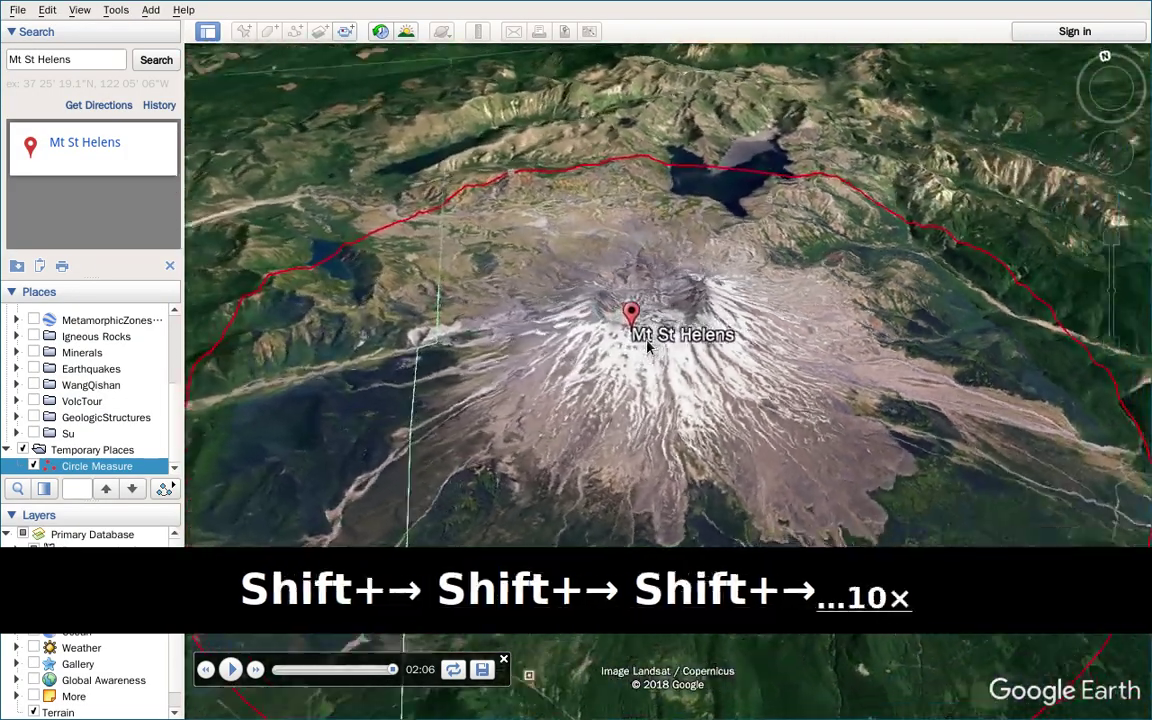
{"action": "key", "text": "shift+Right"}
{"action": "key", "text": "shift+Right"}
{"action": "key", "text": "shift+Right"}
{"action": "key", "text": "shift+Right"}
{"action": "key", "text": "shift+Right"}
{"action": "key", "text": "shift+Right"}
{"action": "key", "text": "shift+Right"}
{"action": "key", "text": "shift+Right"}
{"action": "key", "text": "shift+Right"}
{"action": "key", "text": "shift+Right"}
{"action": "key", "text": "shift+Right"}
{"action": "key", "text": "shift+Right"}
{"action": "key", "text": "shift+Right"}
{"action": "key", "text": "shift+Right"}
{"action": "key", "text": "shift+Right"}
{"action": "key", "text": "shift+Right"}
{"action": "key", "text": "shift+Right"}
{"action": "key", "text": "shift+Right"}
{"action": "key", "text": "shift+Right"}
{"action": "key", "text": "shift+Right"}
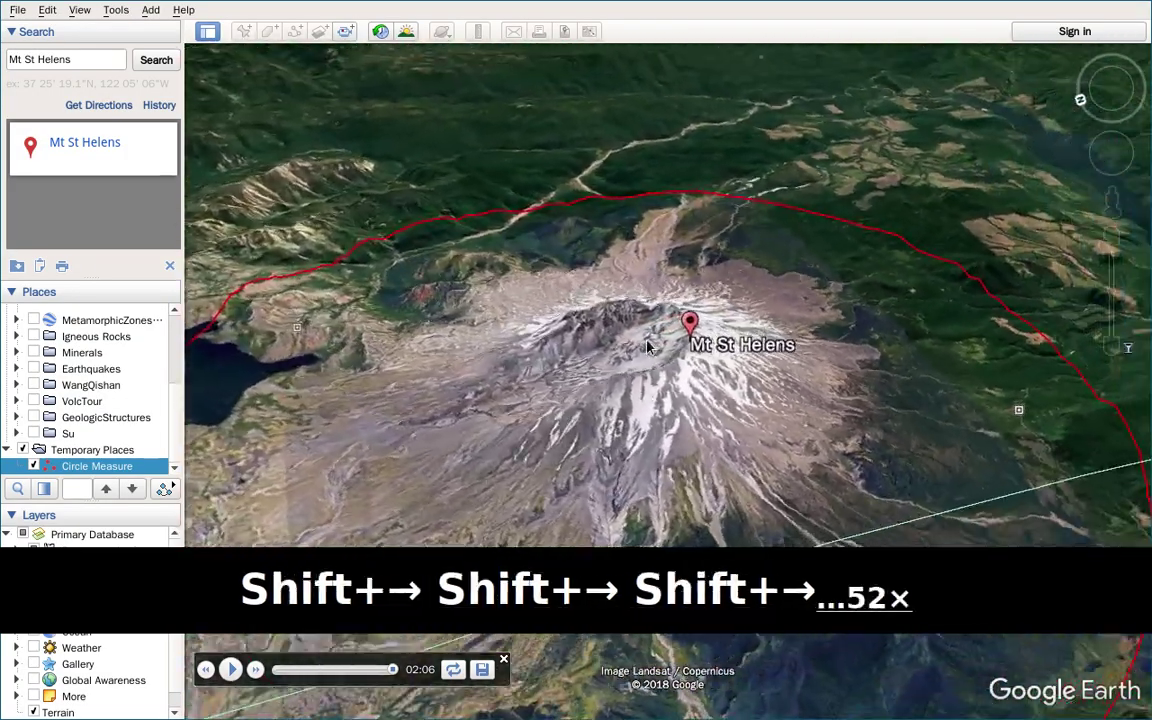
Continue the faster orbit around Mt St Helens, from looking southeast through south to looking west-southwest, and stop there.
{"action": "key", "text": "shift+Right"}
{"action": "key", "text": "shift+Right"}
{"action": "key", "text": "shift+Right"}
{"action": "key", "text": "shift+Right"}
{"action": "key", "text": "shift+Right"}
{"action": "key", "text": "shift+Right"}
{"action": "key", "text": "shift+Right"}
{"action": "key", "text": "shift+Right"}
{"action": "key", "text": "shift+Right"}
{"action": "key", "text": "shift+Right"}
{"action": "key", "text": "shift+Right"}
{"action": "key", "text": "shift+Right"}
{"action": "key", "text": "shift+Right"}
{"action": "key", "text": "shift+Right"}
{"action": "key", "text": "shift+Right"}
{"action": "key", "text": "shift+Right"}
{"action": "key", "text": "shift+Right"}
{"action": "key", "text": "shift+Right"}
{"action": "key", "text": "shift+Right"}
{"action": "key", "text": "shift+Right"}
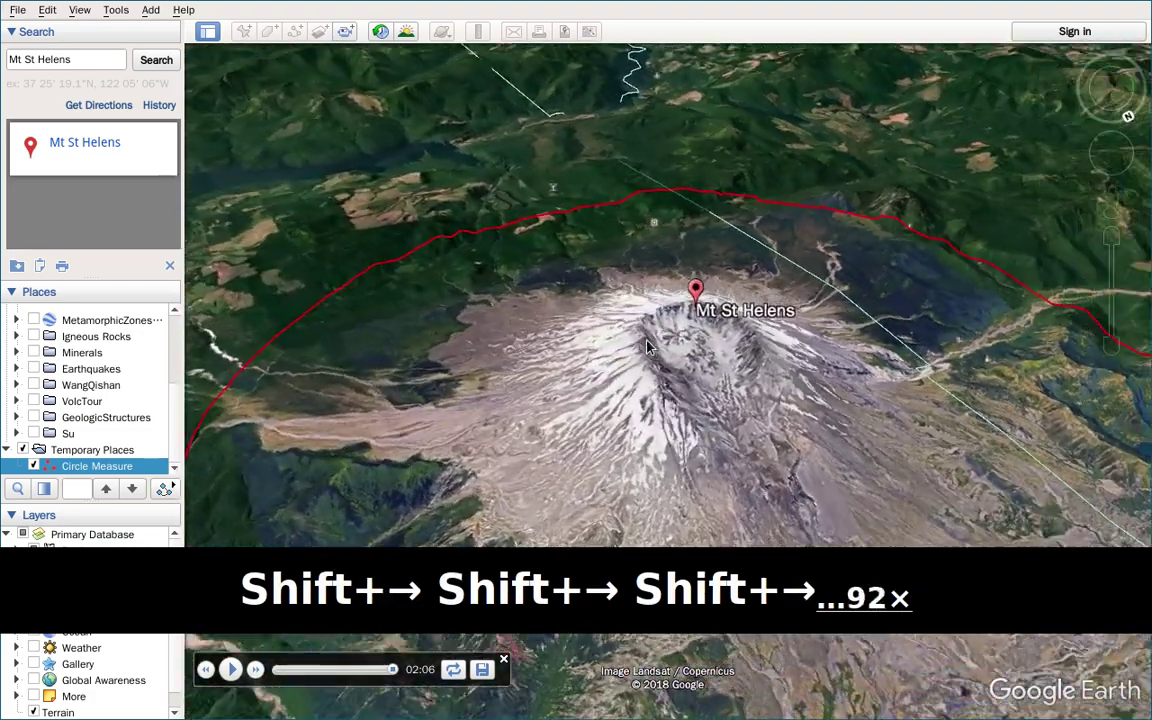
{"action": "key", "text": "shift+Right"}
{"action": "key", "text": "shift+Right"}
{"action": "key", "text": "shift+Right"}
{"action": "key", "text": "shift+Right"}
{"action": "key", "text": "Right"}
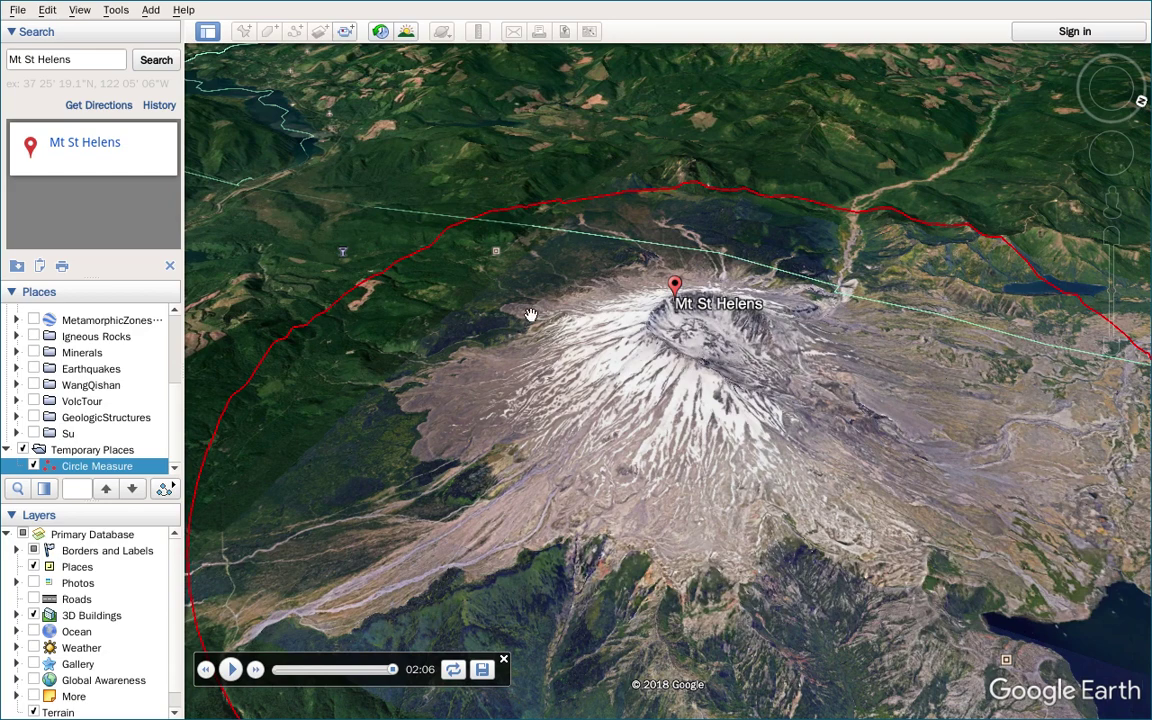
Start recording a tour and orbit the view around Mt St Helens from looking west-southwest through north to looking southeast.
{"action": "left_click", "coordinate": [346, 32]}
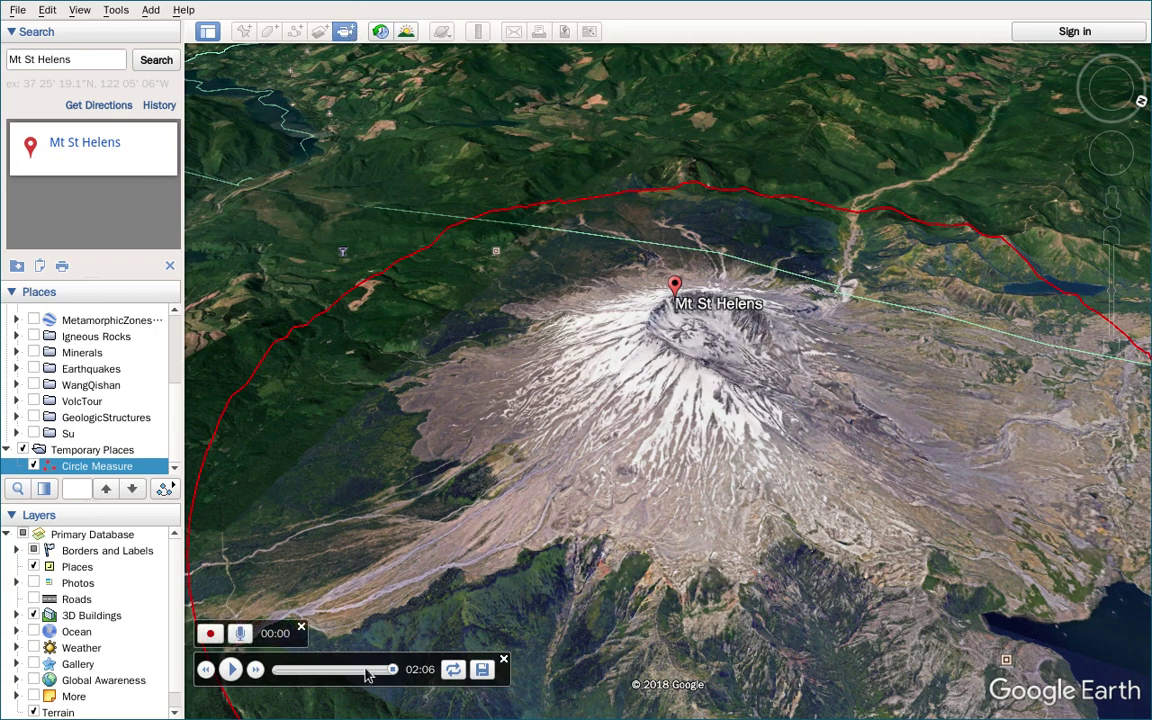
{"action": "left_click", "coordinate": [211, 634]}
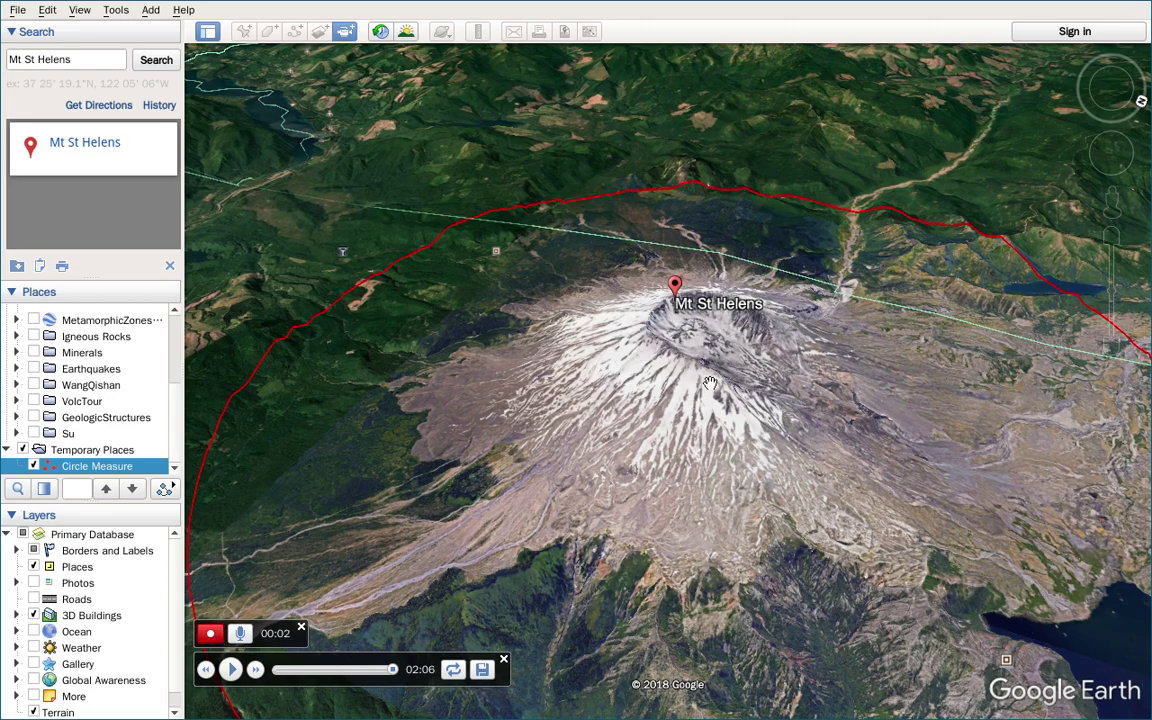
{"action": "key", "text": "shift+Right"}
{"action": "key", "text": "shift+Right"}
{"action": "key", "text": "shift+Right"}
{"action": "key", "text": "shift+Right"}
{"action": "key", "text": "shift+Right"}
{"action": "key", "text": "shift+Right"}
{"action": "key", "text": "shift+Right"}
{"action": "key", "text": "shift+Right"}
{"action": "key", "text": "shift+Right"}
{"action": "key", "text": "shift+Right"}
{"action": "key", "text": "shift+Right"}
{"action": "key", "text": "shift+Right"}
{"action": "key", "text": "shift+Right"}
{"action": "key", "text": "shift+Right"}
{"action": "key", "text": "shift+Right"}
{"action": "key", "text": "shift+Right"}
{"action": "key", "text": "shift+Right"}
{"action": "key", "text": "shift+Right"}
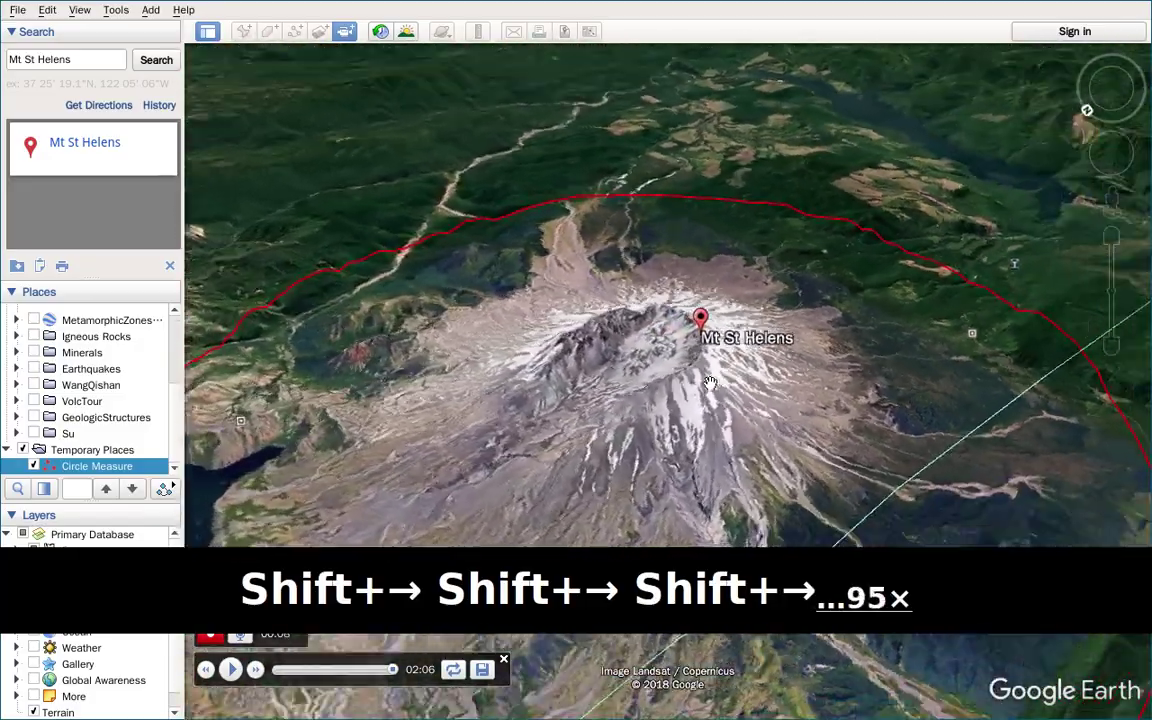
Continue the recorded orbit from looking southeast through south to looking west, and stop recording the tour.
{"action": "key", "text": "shift+Right"}
{"action": "key", "text": "shift+Right"}
{"action": "key", "text": "shift+Right"}
{"action": "key", "text": "shift+Right"}
{"action": "key", "text": "shift+Right"}
{"action": "key", "text": "shift+Right"}
{"action": "key", "text": "shift+Right"}
{"action": "key", "text": "shift+Right"}
{"action": "key", "text": "shift+Right"}
{"action": "key", "text": "shift+Right"}
{"action": "key", "text": "shift+Right"}
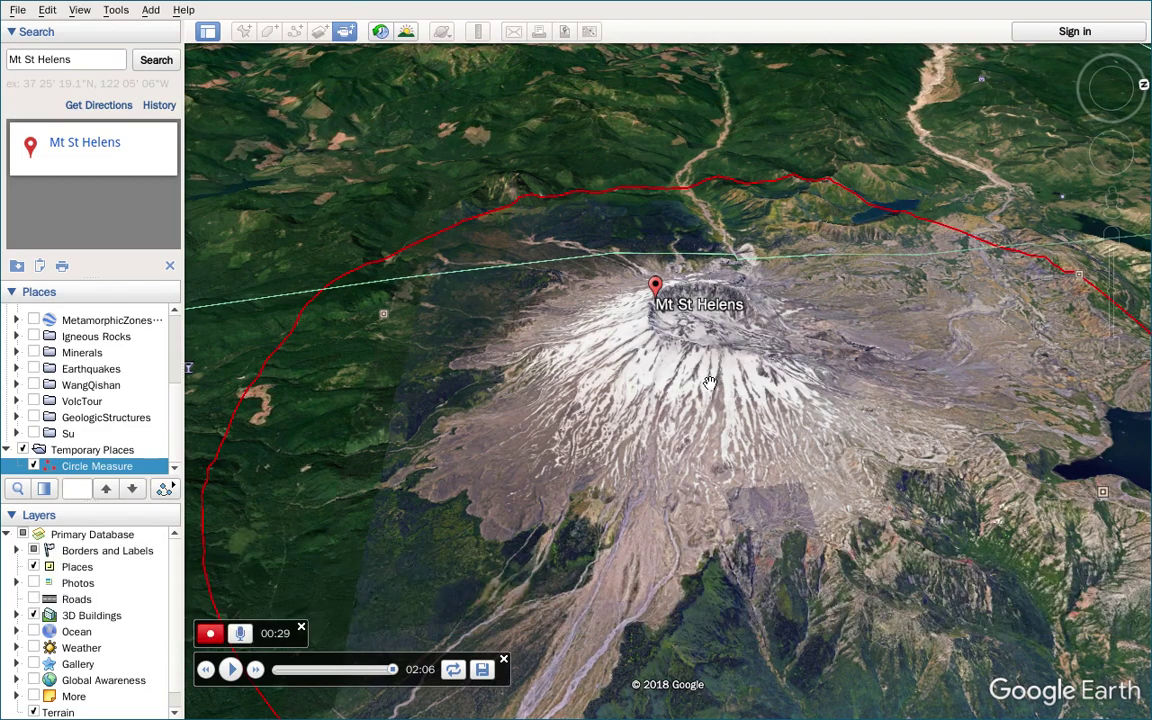
{"action": "left_click", "coordinate": [211, 634]}
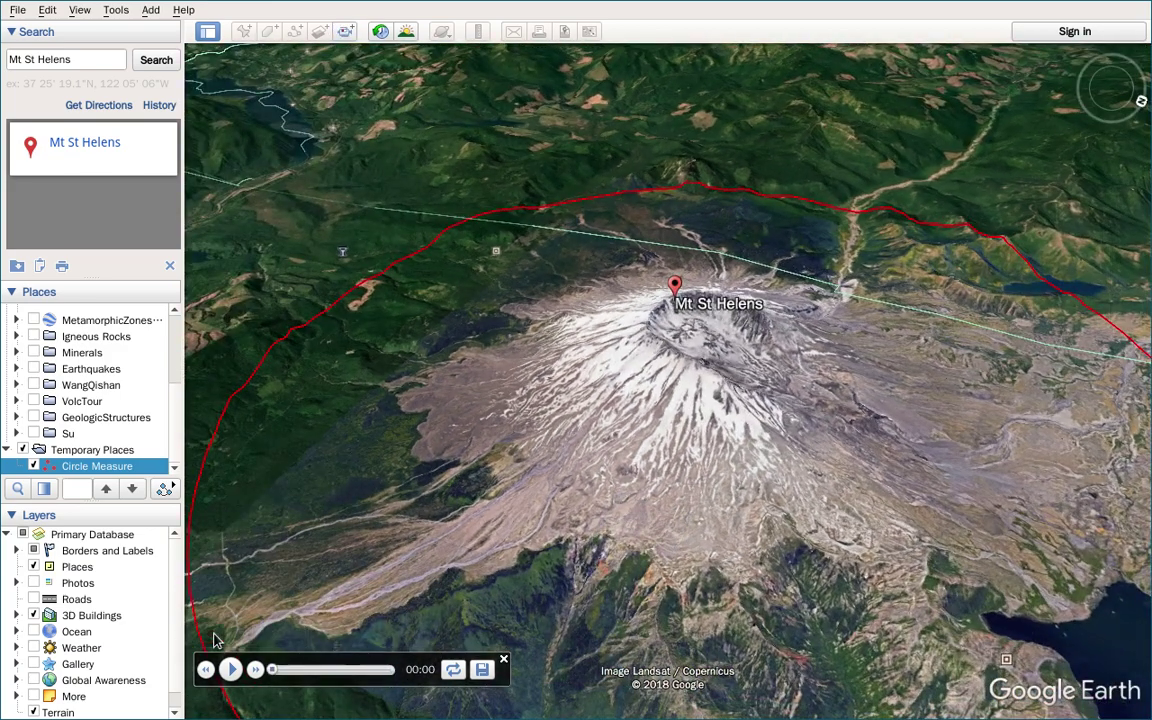
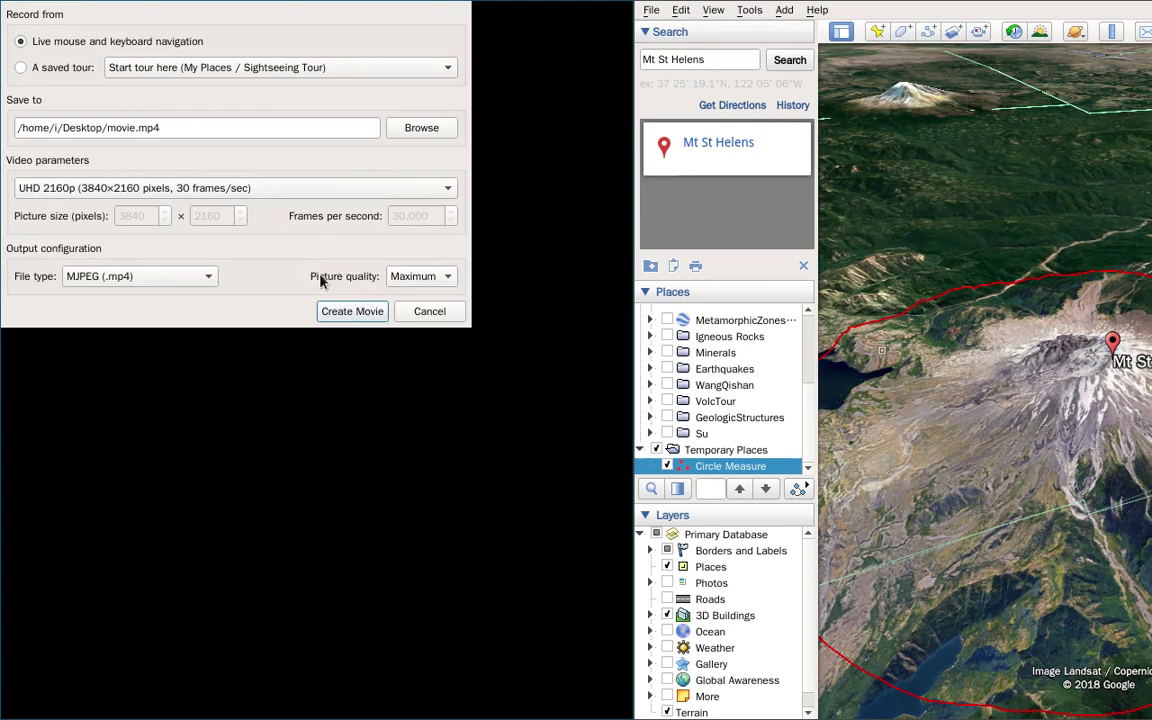
Start creating movie.mp4 from live navigation as UHD 2160p MJPEG at maximum quality, and move the recording dialog clear of the volcano.
{"action": "left_click", "coordinate": [357, 316]}
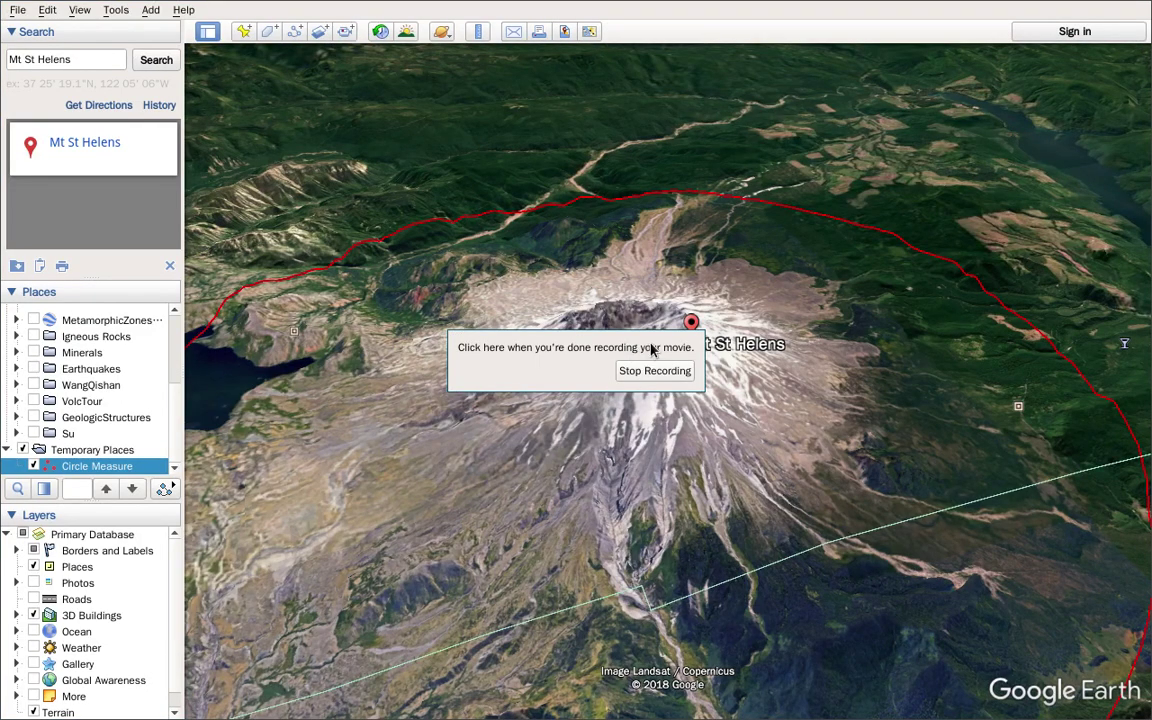
{"action": "left_click_drag", "start_coordinate": [651, 349], "coordinate": [489, 346]}
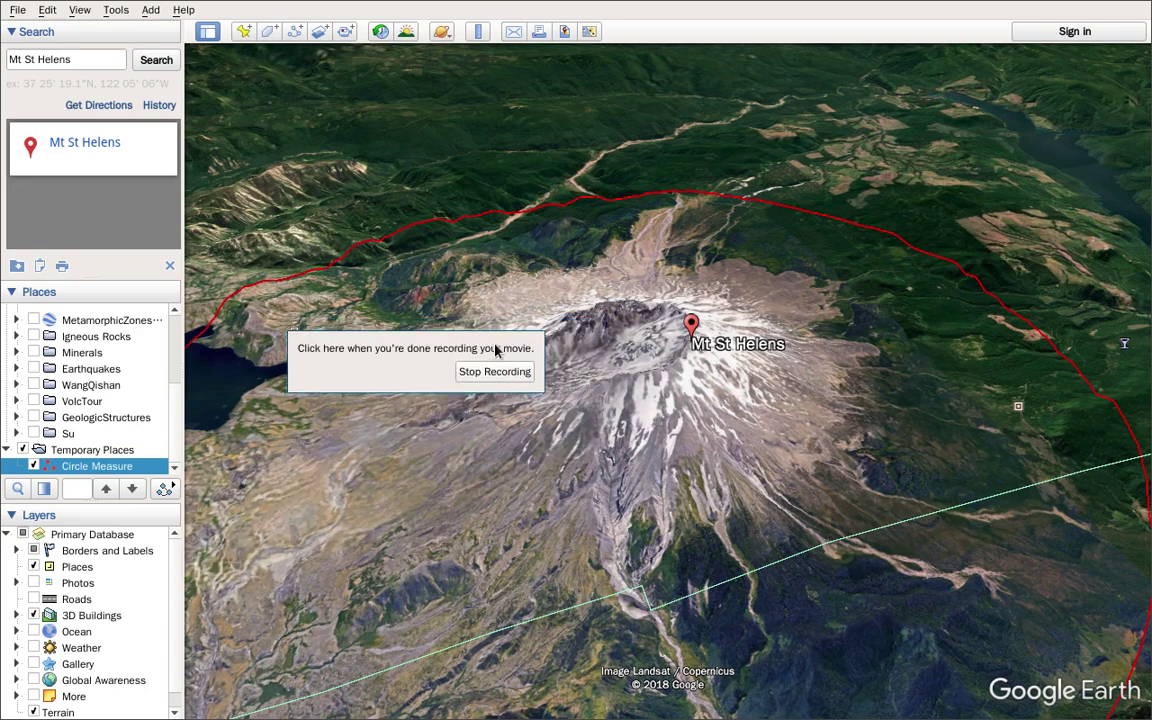
{"action": "left_click_drag", "start_coordinate": [493, 345], "coordinate": [224, 309]}
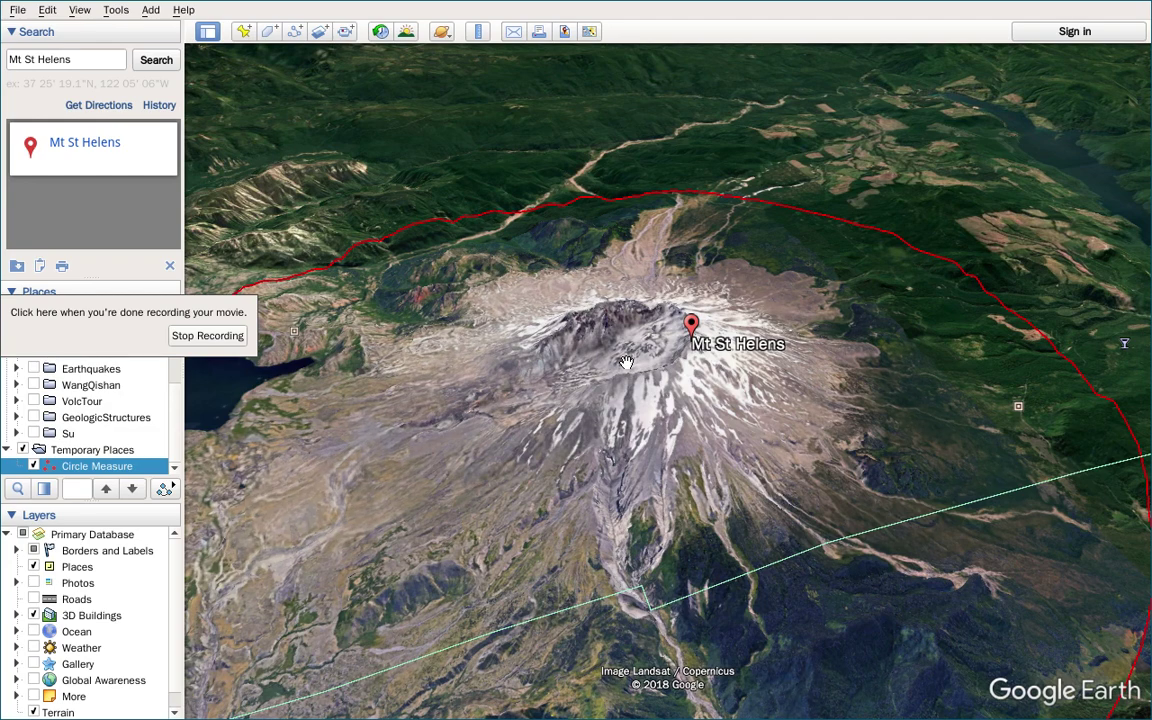
Orbit the view slowly and continuously clockwise around Mt St Helens, keeping the volcano centered, while the movie records.
{"action": "key", "text": "shift+Right"}
{"action": "key", "text": "shift+Right"}
{"action": "key", "text": "shift+Right"}
{"action": "key", "text": "shift+Right"}
{"action": "key", "text": "shift+Right"}
{"action": "key", "text": "shift+Right"}
{"action": "key", "text": "shift+Right"}
{"action": "key", "text": "shift+Right"}
{"action": "key", "text": "shift+Right"}
{"action": "key", "text": "shift+Right"}
{"action": "key", "text": "shift+Right"}
{"action": "key", "text": "shift+Right"}
{"action": "key", "text": "shift+Right"}
{"action": "key", "text": "shift+Right"}
{"action": "key", "text": "shift+Right"}
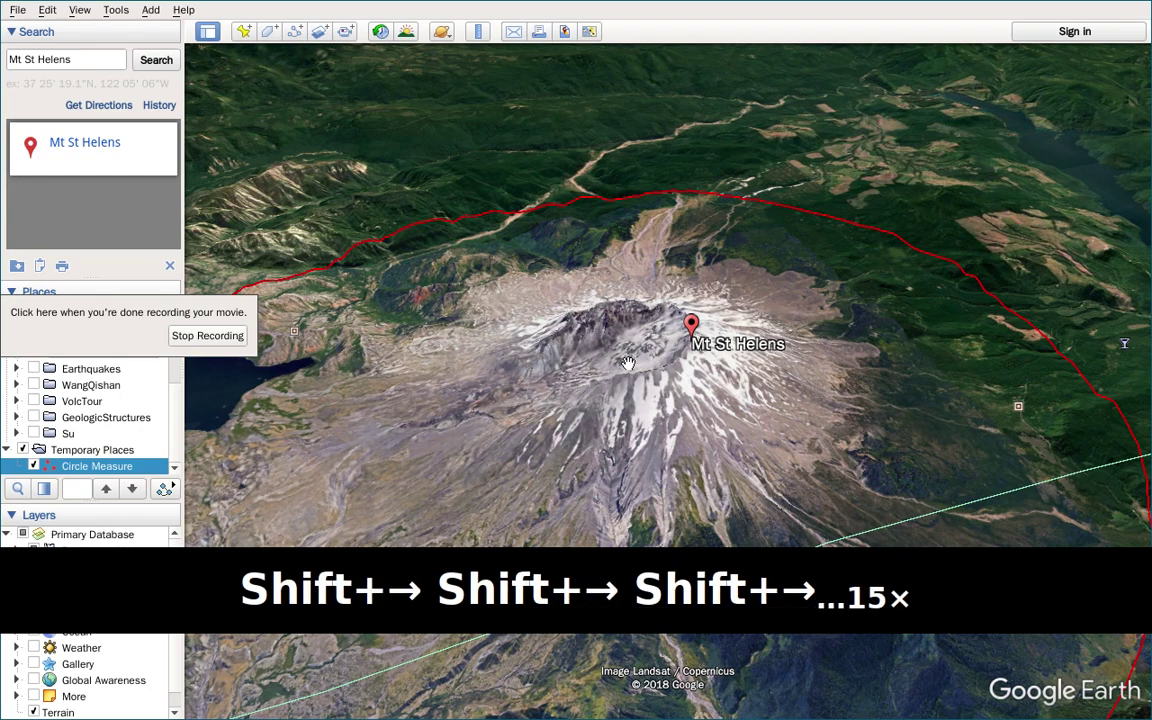
{"action": "key", "text": "shift+Right"}
{"action": "key", "text": "shift+Right"}
{"action": "key", "text": "shift+Right"}
{"action": "key", "text": "shift+Right"}
{"action": "key", "text": "shift+Right"}
{"action": "key", "text": "shift+Right"}
{"action": "key", "text": "shift+Right"}
{"action": "key", "text": "shift+Right"}
{"action": "key", "text": "shift+Right"}
{"action": "key", "text": "Right"}
{"action": "key", "text": "shift+Right"}
{"action": "key", "text": "shift+Right"}
{"action": "key", "text": "shift+Right"}
{"action": "key", "text": "shift+Right"}
{"action": "key", "text": "shift+Right"}
{"action": "key", "text": "shift+Right"}
{"action": "key", "text": "shift+Right"}
{"action": "key", "text": "shift+Right"}
{"action": "key", "text": "shift+Right"}
{"action": "key", "text": "shift+Right"}
{"action": "key", "text": "shift+Right"}
{"action": "key", "text": "shift+Right"}
{"action": "key", "text": "shift+Right"}
{"action": "key", "text": "shift+Right"}
{"action": "key", "text": "shift+Right"}
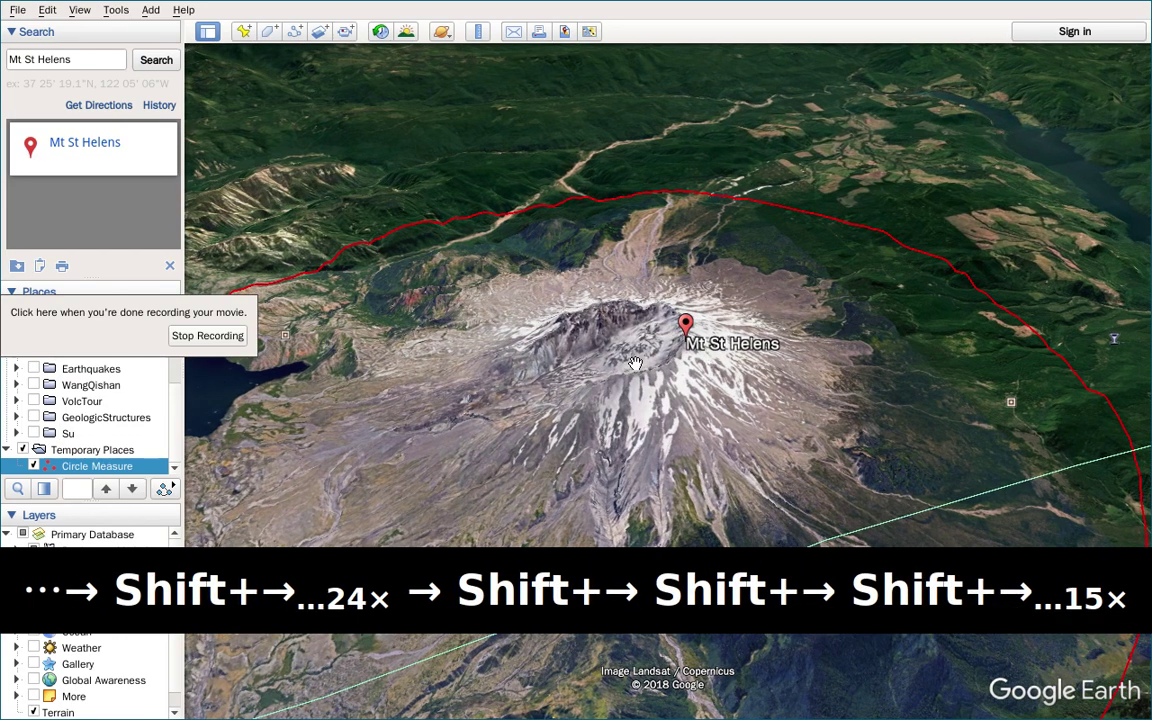
{"action": "key", "text": "shift+Right"}
{"action": "key", "text": "shift+Right"}
{"action": "key", "text": "shift+Right"}
{"action": "key", "text": "shift+Right"}
{"action": "key", "text": "shift+Right"}
{"action": "key", "text": "shift+Right"}
{"action": "key", "text": "shift+Right"}
{"action": "key", "text": "shift+Right"}
{"action": "key", "text": "shift+Right"}
{"action": "key", "text": "shift+Right"}
{"action": "key", "text": "shift+Right"}
{"action": "key", "text": "shift+Right"}
{"action": "key", "text": "shift+Right"}
{"action": "key", "text": "shift+Right"}
{"action": "key", "text": "shift+Right"}
{"action": "key", "text": "shift+Right"}
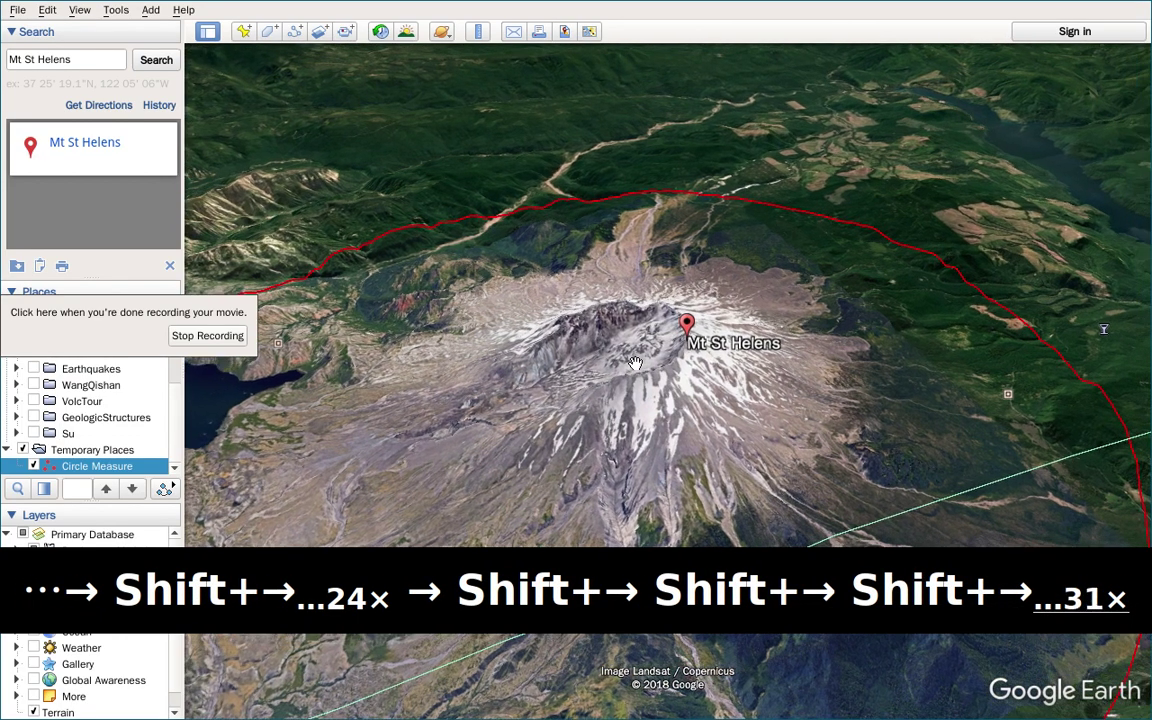
{"action": "key", "text": "shift+Right"}
{"action": "key", "text": "shift+Right"}
{"action": "key", "text": "shift+Right"}
{"action": "key", "text": "shift+Right"}
{"action": "key", "text": "shift+Right"}
{"action": "key", "text": "shift+Right"}
{"action": "key", "text": "shift+Right"}
{"action": "key", "text": "shift+Right"}
{"action": "key", "text": "shift+Right"}
{"action": "key", "text": "shift+Right"}
{"action": "key", "text": "shift+Right"}
{"action": "key", "text": "shift+Right"}
{"action": "key", "text": "shift+Right"}
{"action": "key", "text": "shift+Right"}
{"action": "key", "text": "shift+Right"}
{"action": "key", "text": "shift+Right"}
{"action": "key", "text": "shift+Right"}
{"action": "key", "text": "shift+Right"}
{"action": "key", "text": "shift+Right"}
{"action": "key", "text": "shift+Right"}
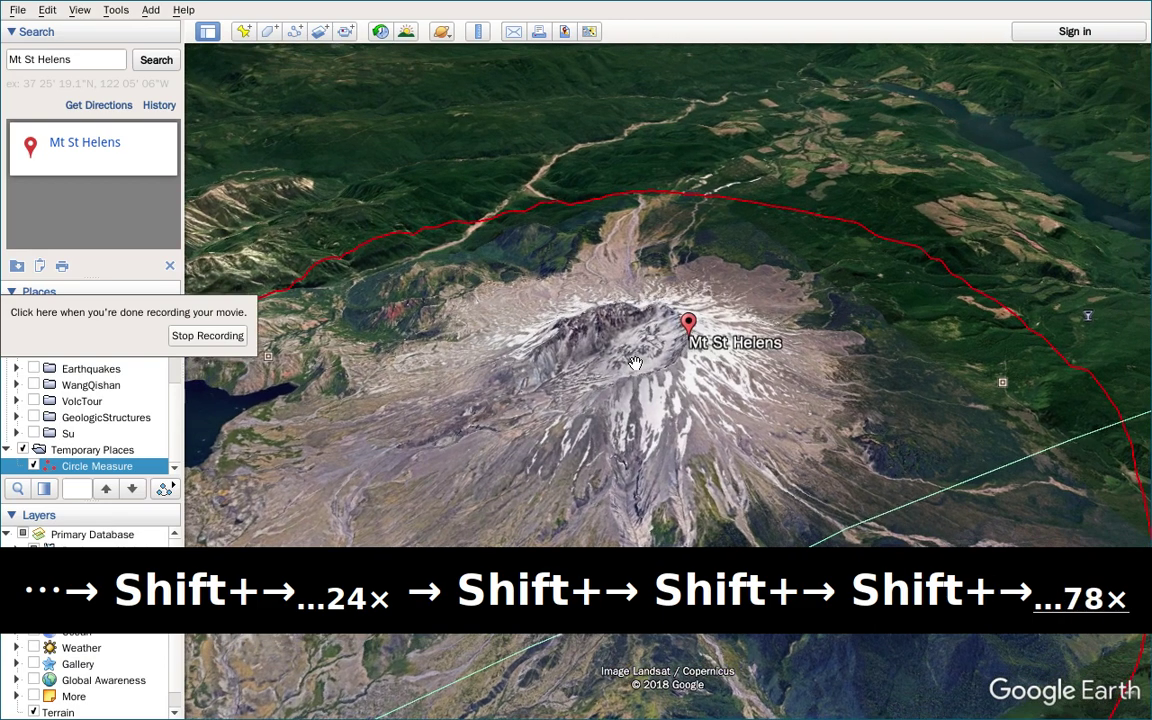
{"action": "key", "text": "shift+Right"}
{"action": "key", "text": "shift+Right"}
{"action": "key", "text": "shift+Right"}
{"action": "key", "text": "shift+Right"}
{"action": "key", "text": "shift+Right"}
{"action": "key", "text": "shift+Right"}
{"action": "key", "text": "shift+Right"}
{"action": "key", "text": "shift+Right"}
{"action": "key", "text": "shift+Right"}
{"action": "key", "text": "shift+Right"}
{"action": "key", "text": "shift+Right"}
{"action": "key", "text": "shift+Right"}
{"action": "key", "text": "shift+Right"}
{"action": "key", "text": "shift+Right"}
{"action": "key", "text": "shift+Right"}
{"action": "key", "text": "shift+Right"}
{"action": "key", "text": "shift+Right"}
{"action": "key", "text": "shift+Right"}
{"action": "key", "text": "shift+Right"}
{"action": "key", "text": "shift+Right"}
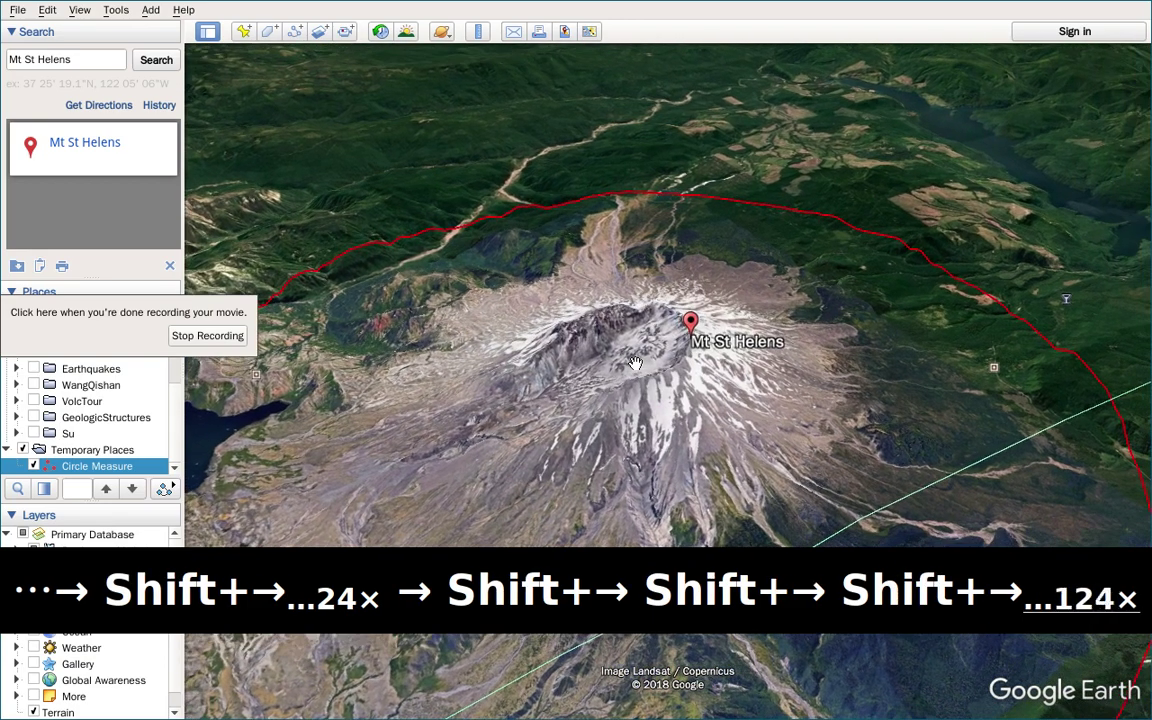
{"action": "key", "text": "shift+Right"}
{"action": "key", "text": "shift+Right"}
{"action": "key", "text": "shift+Right"}
{"action": "key", "text": "shift+Right"}
{"action": "key", "text": "shift+Right"}
{"action": "key", "text": "shift+Right"}
{"action": "key", "text": "shift+Right"}
{"action": "key", "text": "shift+Right"}
{"action": "key", "text": "shift+Right"}
{"action": "key", "text": "shift+Right"}
{"action": "key", "text": "shift+Right"}
{"action": "key", "text": "shift+Right"}
{"action": "key", "text": "shift+Right"}
{"action": "key", "text": "shift+Right"}
{"action": "key", "text": "shift+Right"}
{"action": "key", "text": "shift+Right"}
{"action": "key", "text": "shift+Right"}
{"action": "key", "text": "shift+Right"}
{"action": "key", "text": "shift+Right"}
{"action": "key", "text": "shift+Right"}
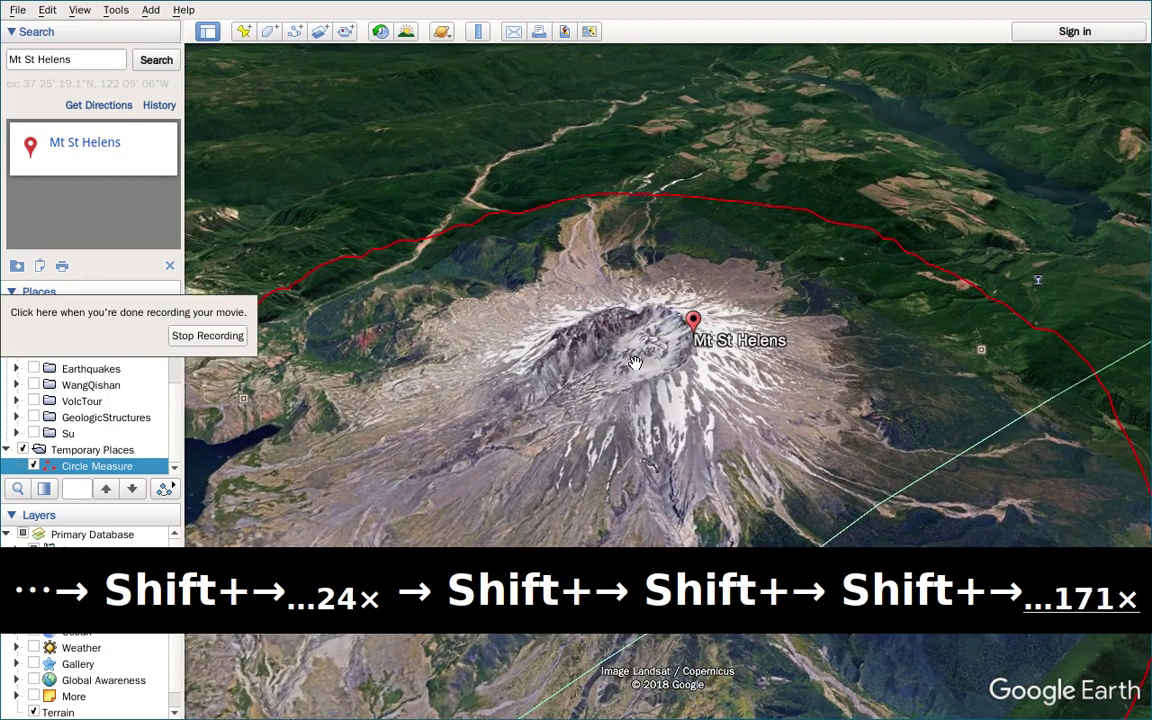
{"action": "key", "text": "shift+Right"}
{"action": "key", "text": "shift+Right"}
{"action": "key", "text": "shift+Right"}
{"action": "key", "text": "shift+Right"}
{"action": "key", "text": "shift+Right"}
{"action": "key", "text": "shift+Right"}
{"action": "key", "text": "shift+Right"}
{"action": "key", "text": "shift+Right"}
{"action": "key", "text": "shift+Right"}
{"action": "key", "text": "shift+Right"}
{"action": "key", "text": "shift+Right"}
{"action": "key", "text": "shift+Right"}
{"action": "key", "text": "shift+Right"}
{"action": "key", "text": "shift+Right"}
{"action": "key", "text": "shift+Right"}
{"action": "key", "text": "shift+Right"}
{"action": "key", "text": "shift+Right"}
{"action": "key", "text": "shift+Right"}
{"action": "key", "text": "shift+Right"}
{"action": "key", "text": "shift+Right"}
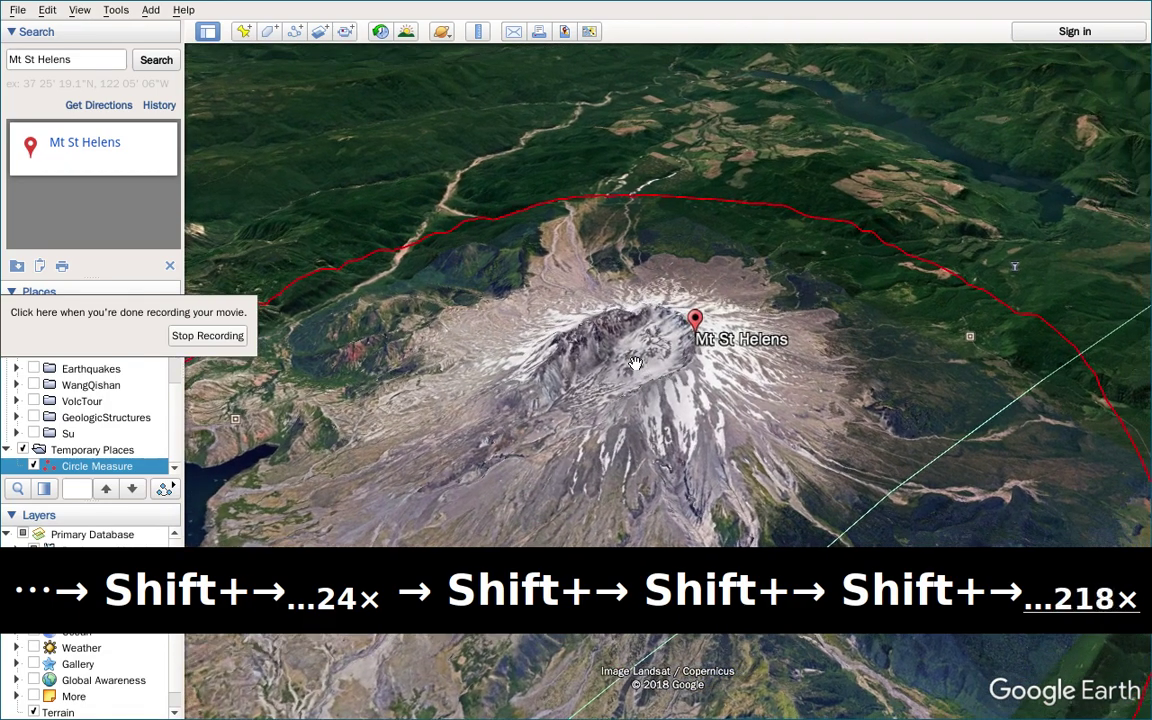
{"action": "key", "text": "shift+Right"}
{"action": "key", "text": "shift+Right"}
{"action": "key", "text": "shift+Right"}
{"action": "key", "text": "shift+Right"}
{"action": "key", "text": "shift+Right"}
{"action": "key", "text": "shift+Right"}
{"action": "key", "text": "shift+Right"}
{"action": "key", "text": "shift+Right"}
{"action": "key", "text": "shift+Right"}
{"action": "key", "text": "shift+Right"}
{"action": "key", "text": "shift+Right"}
{"action": "key", "text": "shift+Right"}
{"action": "key", "text": "shift+Right"}
{"action": "key", "text": "shift+Right"}
{"action": "key", "text": "shift+Right"}
{"action": "key", "text": "shift+Right"}
{"action": "key", "text": "shift+Right"}
{"action": "key", "text": "shift+Right"}
{"action": "key", "text": "shift+Right"}
{"action": "key", "text": "shift+Right"}
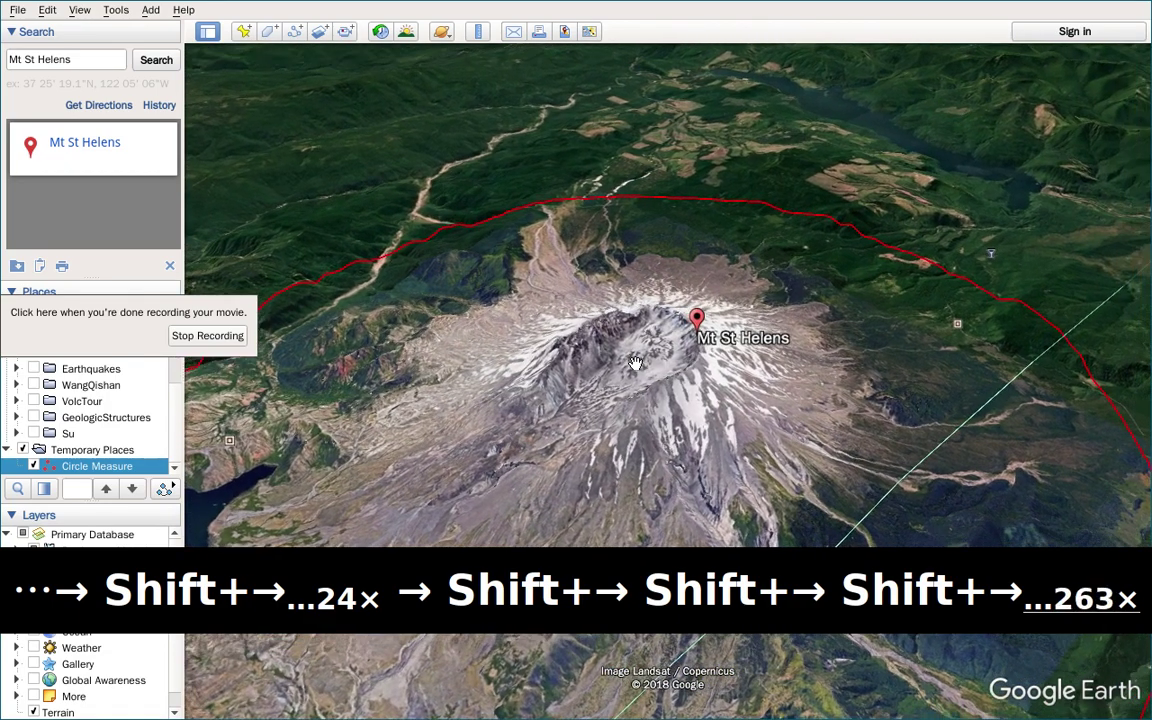
Continue the slow clockwise orbit around Mt St Helens in small, even increments, keeping the volcano centered and the movie recording running.
{"action": "key", "text": "shift+Right"}
{"action": "key", "text": "shift+Right"}
{"action": "key", "text": "shift+Right"}
{"action": "key", "text": "shift+Right"}
{"action": "key", "text": "shift+Right"}
{"action": "key", "text": "shift+Right"}
{"action": "key", "text": "shift+Right"}
{"action": "key", "text": "shift+Right"}
{"action": "key", "text": "shift+Right"}
{"action": "key", "text": "shift+Right"}
{"action": "key", "text": "shift+Right"}
{"action": "key", "text": "shift+Right"}
{"action": "key", "text": "shift+Right"}
{"action": "key", "text": "shift+Right"}
{"action": "key", "text": "shift+Right"}
{"action": "key", "text": "shift+Right"}
{"action": "key", "text": "shift+Right"}
{"action": "key", "text": "shift+Right"}
{"action": "key", "text": "shift+Right"}
{"action": "key", "text": "shift+Right"}
{"action": "key", "text": "shift+Right"}
{"action": "key", "text": "shift+Right"}
{"action": "key", "text": "shift+Right"}
{"action": "key", "text": "shift+Right"}
{"action": "key", "text": "shift+Right"}
{"action": "key", "text": "shift+Right"}
{"action": "key", "text": "shift+Right"}
{"action": "key", "text": "shift+Right"}
{"action": "key", "text": "shift+Right"}
{"action": "key", "text": "shift+Right"}
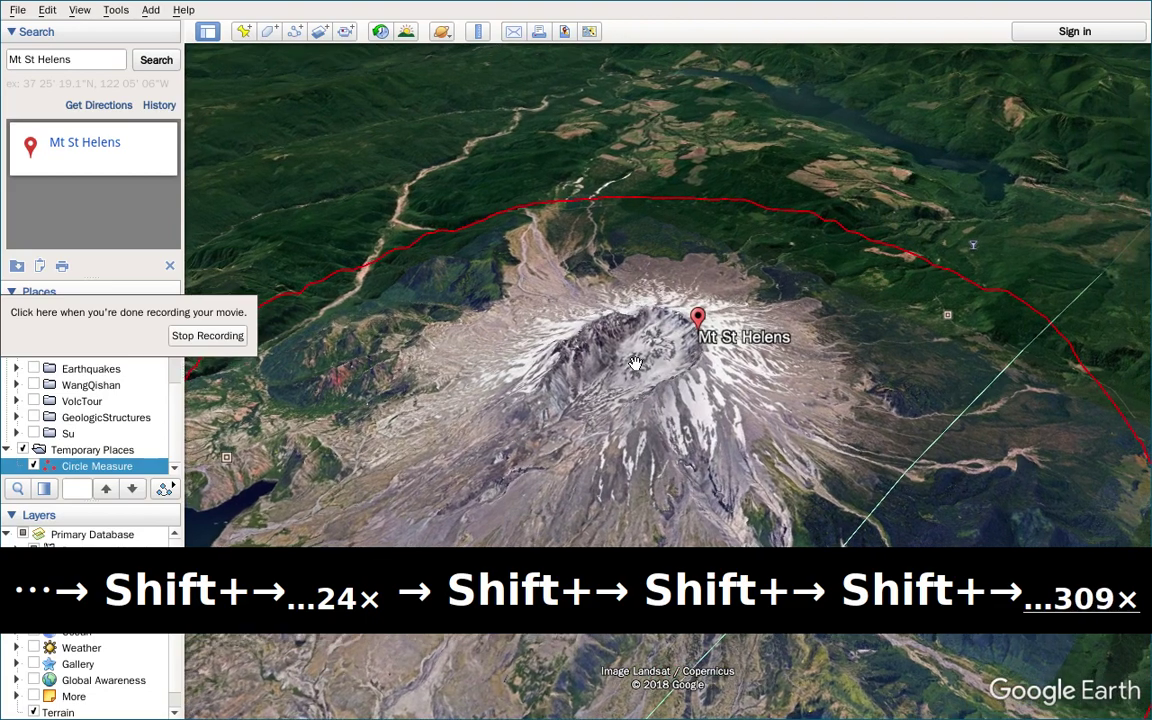
{"action": "key", "text": "shift+Right"}
{"action": "key", "text": "shift+Right"}
{"action": "key", "text": "shift+Right"}
{"action": "key", "text": "shift+Right"}
{"action": "key", "text": "shift+Right"}
{"action": "key", "text": "shift+Right"}
{"action": "key", "text": "shift+Right"}
{"action": "key", "text": "shift+Right"}
{"action": "key", "text": "shift+Right"}
{"action": "key", "text": "shift+Right"}
{"action": "key", "text": "shift+Right"}
{"action": "key", "text": "shift+Right"}
{"action": "key", "text": "shift+Right"}
{"action": "key", "text": "shift+Right"}
{"action": "key", "text": "shift+Right"}
{"action": "key", "text": "shift+Right"}
{"action": "key", "text": "shift+Right"}
{"action": "key", "text": "shift+Right"}
{"action": "key", "text": "shift+Right"}
{"action": "key", "text": "shift+Right"}
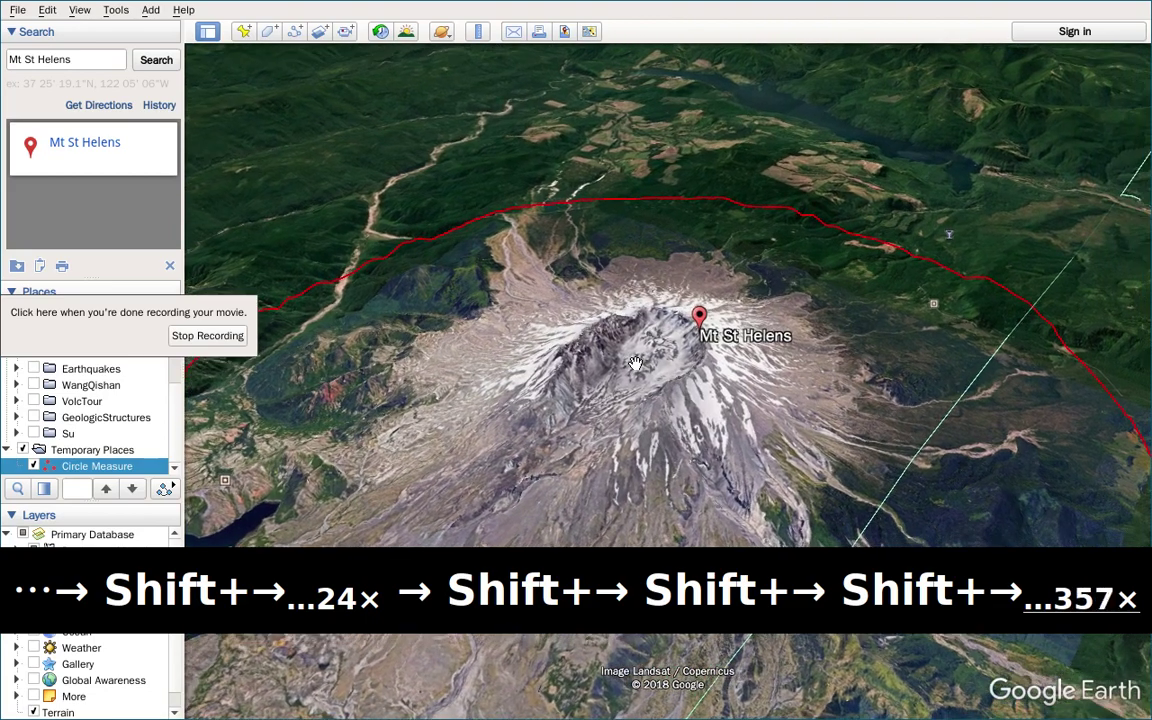
{"action": "key", "text": "shift+Right"}
{"action": "key", "text": "shift+Right"}
{"action": "key", "text": "shift+Right"}
{"action": "key", "text": "shift+Right"}
{"action": "key", "text": "shift+Right"}
{"action": "key", "text": "shift+Right"}
{"action": "key", "text": "shift+Right"}
{"action": "key", "text": "shift+Right"}
{"action": "key", "text": "shift+Right"}
{"action": "key", "text": "shift+Right"}
{"action": "key", "text": "shift+Right"}
{"action": "key", "text": "shift+Right"}
{"action": "key", "text": "shift+Right"}
{"action": "key", "text": "shift+Right"}
{"action": "key", "text": "shift+Right"}
{"action": "key", "text": "shift+Right"}
{"action": "key", "text": "shift+Right"}
{"action": "key", "text": "shift+Right"}
{"action": "key", "text": "shift+Right"}
{"action": "key", "text": "shift+Right"}
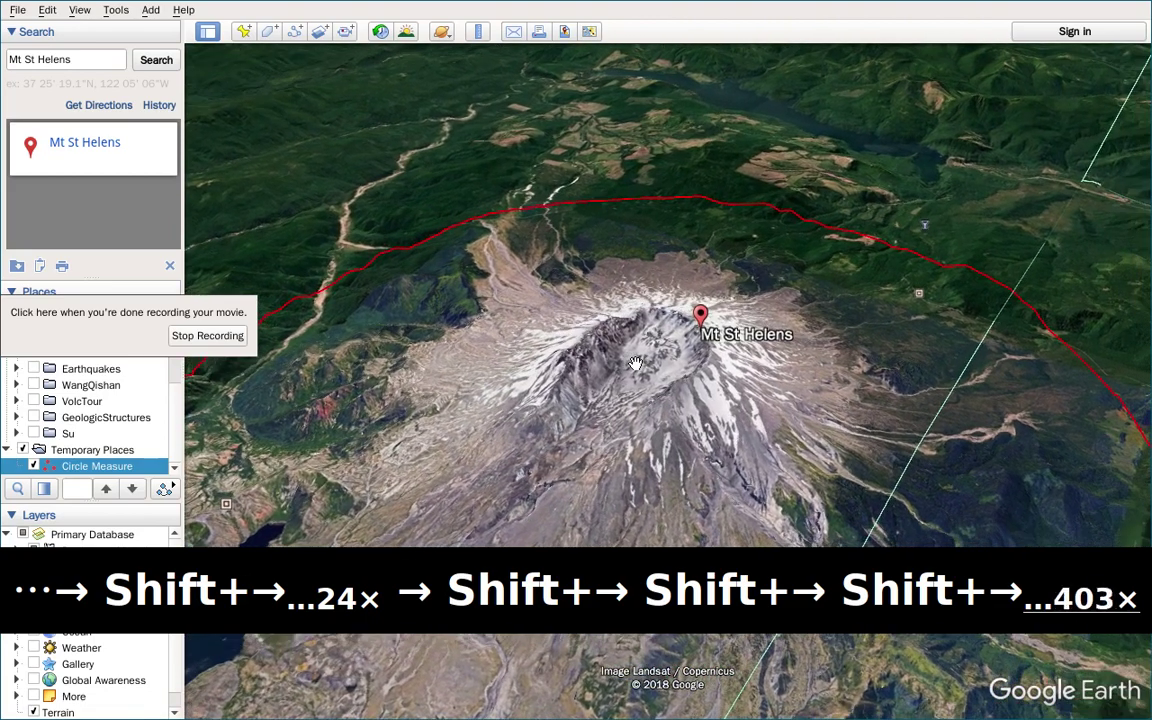
{"action": "key", "text": "shift+Right"}
{"action": "key", "text": "shift+Right"}
{"action": "key", "text": "shift+Right"}
{"action": "key", "text": "shift+Right"}
{"action": "key", "text": "shift+Right"}
{"action": "key", "text": "shift+Right"}
{"action": "key", "text": "shift+Right"}
{"action": "key", "text": "shift+Right"}
{"action": "key", "text": "shift+Right"}
{"action": "key", "text": "shift+Right"}
{"action": "key", "text": "shift+Right"}
{"action": "key", "text": "shift+Right"}
{"action": "key", "text": "shift+Right"}
{"action": "key", "text": "shift+Right"}
{"action": "key", "text": "shift+Right"}
{"action": "key", "text": "shift+Right"}
{"action": "key", "text": "shift+Right"}
{"action": "key", "text": "shift+Right"}
{"action": "key", "text": "shift+Right"}
{"action": "key", "text": "shift+Right"}
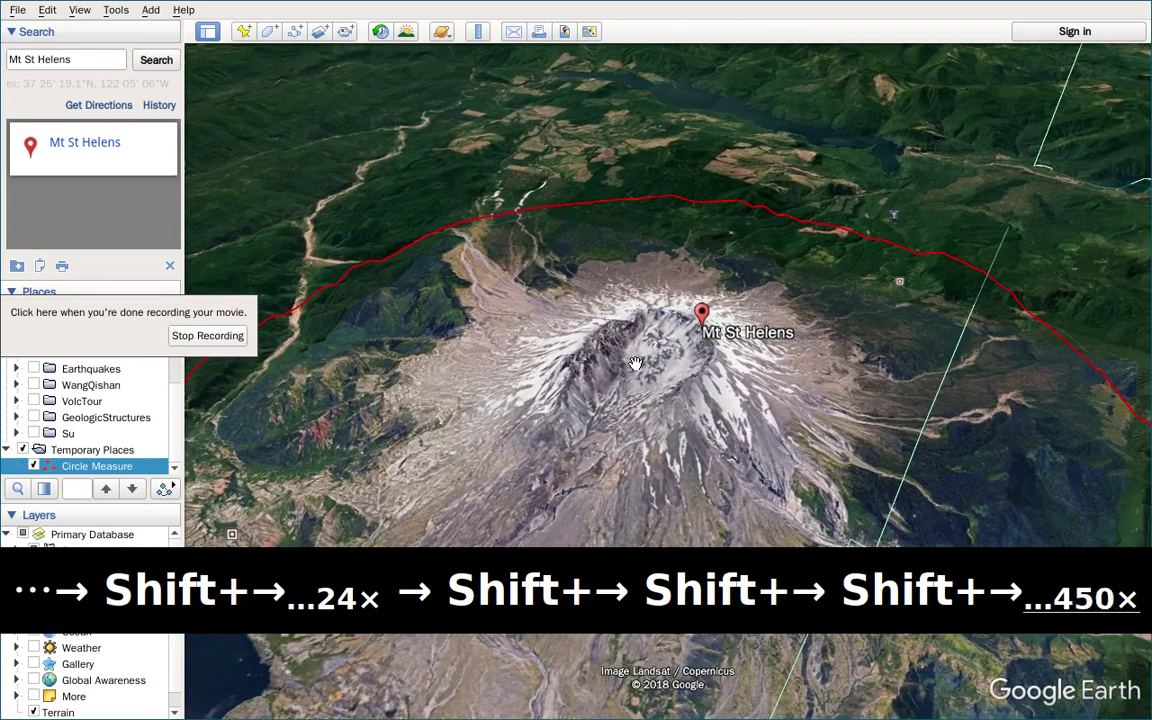
{"action": "key", "text": "shift+Right"}
{"action": "key", "text": "shift+Right"}
{"action": "key", "text": "shift+Right"}
{"action": "key", "text": "shift+Right"}
{"action": "key", "text": "shift+Right"}
{"action": "key", "text": "shift+Right"}
{"action": "key", "text": "shift+Right"}
{"action": "key", "text": "shift+Right"}
{"action": "key", "text": "shift+Right"}
{"action": "key", "text": "shift+Right"}
{"action": "key", "text": "shift+Right"}
{"action": "key", "text": "shift+Right"}
{"action": "key", "text": "shift+Right"}
{"action": "key", "text": "shift+Right"}
{"action": "key", "text": "shift+Right"}
{"action": "key", "text": "shift+Right"}
{"action": "key", "text": "shift+Right"}
{"action": "key", "text": "shift+Right"}
{"action": "key", "text": "shift+Right"}
{"action": "key", "text": "shift+Right"}
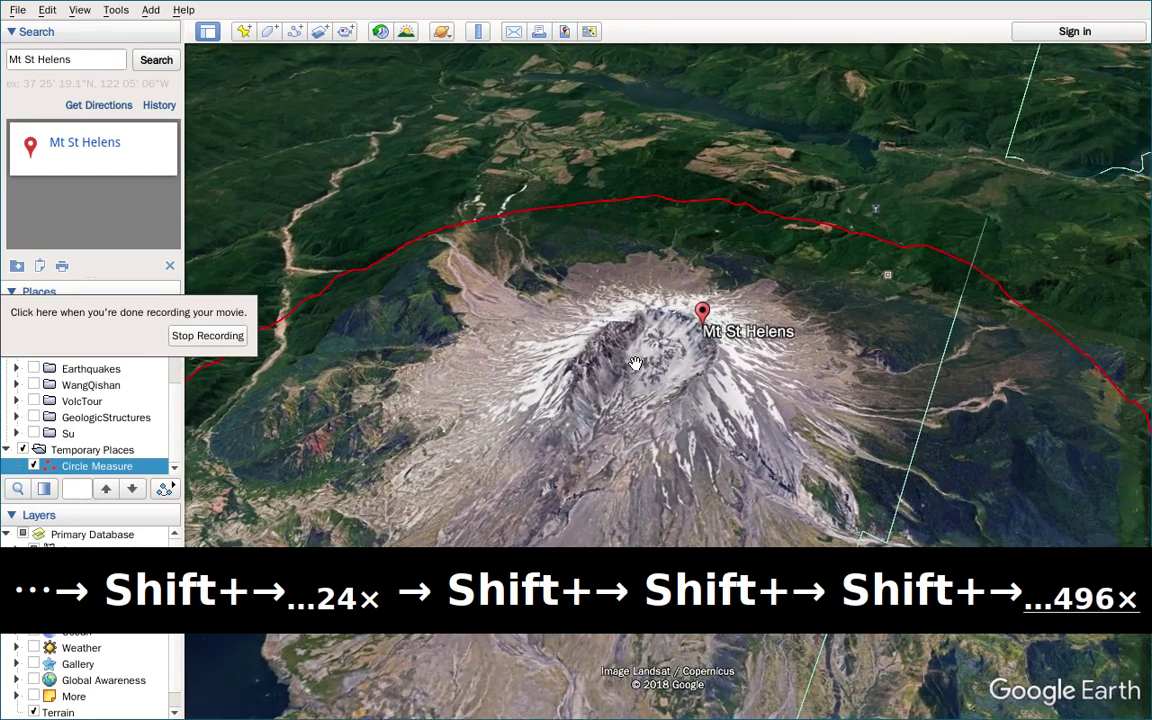
{"action": "key", "text": "shift+Right"}
{"action": "key", "text": "shift+Right"}
{"action": "key", "text": "shift+Right"}
{"action": "key", "text": "shift+Right"}
{"action": "key", "text": "shift+Right"}
{"action": "key", "text": "shift+Right"}
{"action": "key", "text": "shift+Right"}
{"action": "key", "text": "shift+Right"}
{"action": "key", "text": "shift+Right"}
{"action": "key", "text": "shift+Right"}
{"action": "key", "text": "shift+Right"}
{"action": "key", "text": "shift+Right"}
{"action": "key", "text": "shift+Right"}
{"action": "key", "text": "shift+Right"}
{"action": "key", "text": "shift+Right"}
{"action": "key", "text": "shift+Right"}
{"action": "key", "text": "shift+Right"}
{"action": "key", "text": "shift+Right"}
{"action": "key", "text": "shift+Right"}
{"action": "key", "text": "shift+Right"}
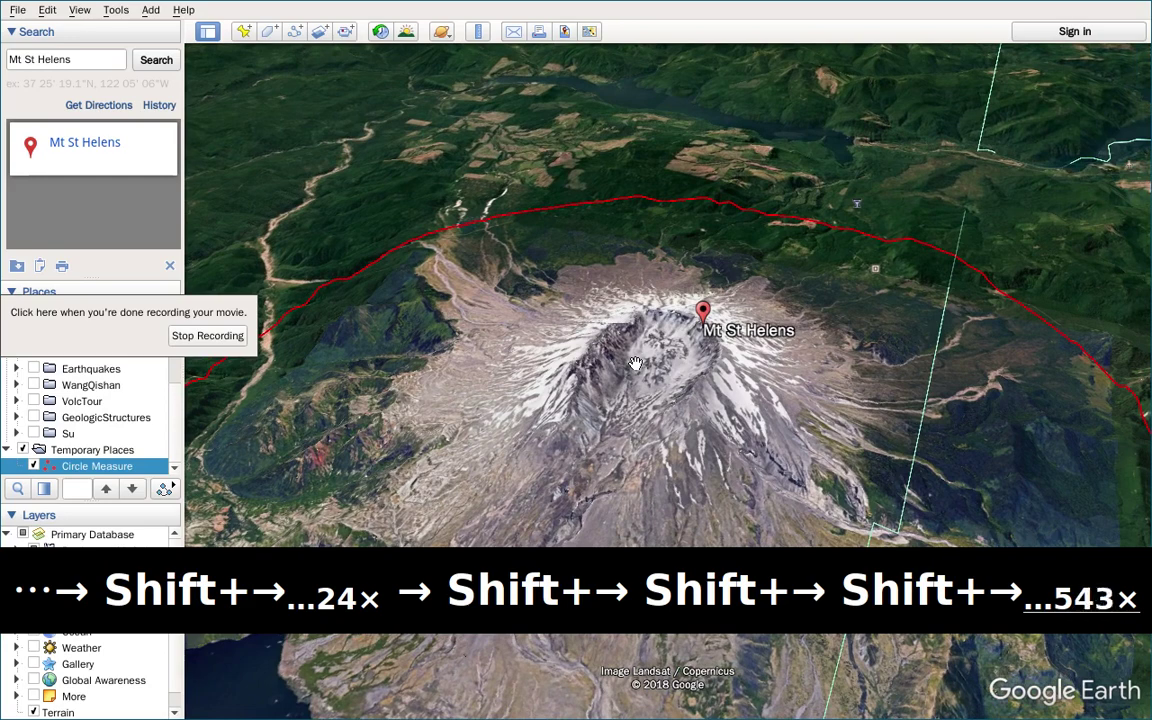
{"action": "key", "text": "shift+Right"}
{"action": "key", "text": "shift+Right"}
{"action": "key", "text": "shift+Right"}
{"action": "key", "text": "shift+Right"}
{"action": "key", "text": "shift+Right"}
{"action": "key", "text": "shift+Right"}
{"action": "key", "text": "shift+Right"}
{"action": "key", "text": "shift+Right"}
{"action": "key", "text": "shift+Right"}
{"action": "key", "text": "shift+Right"}
{"action": "key", "text": "shift+Right"}
{"action": "key", "text": "shift+Right"}
{"action": "key", "text": "shift+Right"}
{"action": "key", "text": "shift+Right"}
{"action": "key", "text": "shift+Right"}
{"action": "key", "text": "shift+Right"}
{"action": "key", "text": "shift+Right"}
{"action": "key", "text": "shift+Right"}
{"action": "key", "text": "shift+Right"}
{"action": "key", "text": "shift+Right"}
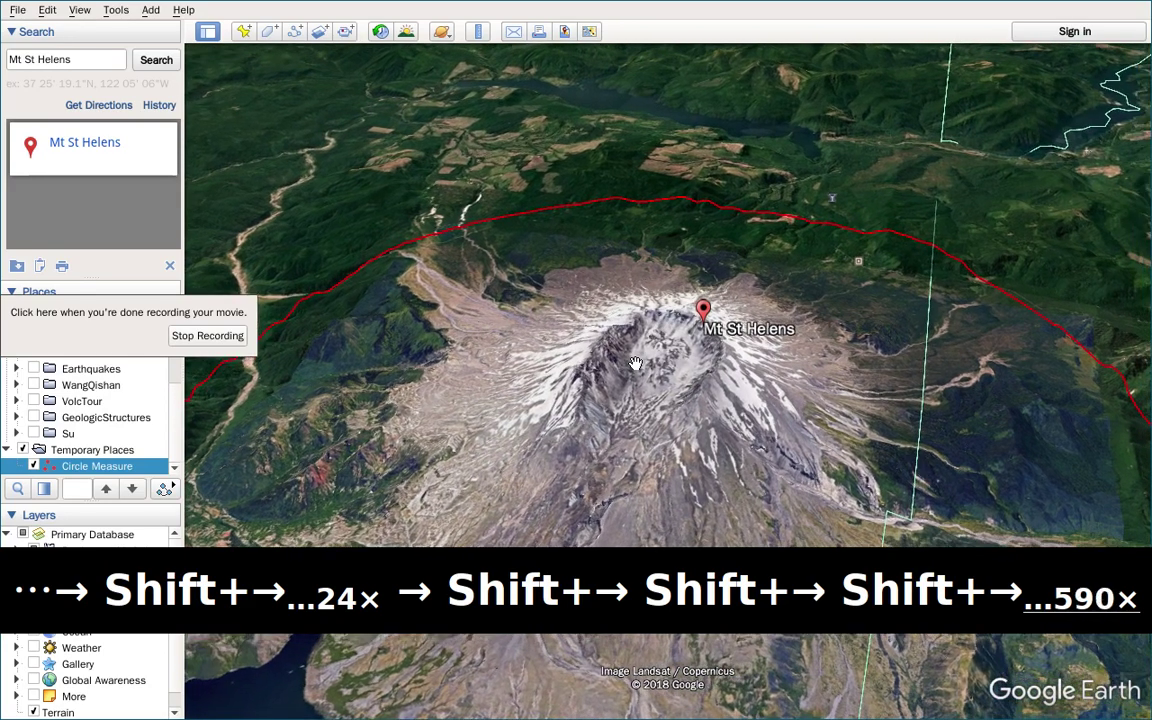
Continue the slow clockwise orbit around Mt St Helens until the view faces about south, and stop recording the movie.
{"action": "key", "text": "shift+Right"}
{"action": "key", "text": "shift+Right"}
{"action": "key", "text": "shift+Right"}
{"action": "key", "text": "shift+Right"}
{"action": "key", "text": "shift+Right"}
{"action": "key", "text": "shift+Right"}
{"action": "key", "text": "shift+Right"}
{"action": "key", "text": "shift+Right"}
{"action": "key", "text": "shift+Right"}
{"action": "key", "text": "shift+Right"}
{"action": "key", "text": "shift+Right"}
{"action": "key", "text": "shift+Right"}
{"action": "key", "text": "shift+Right"}
{"action": "key", "text": "shift+Right"}
{"action": "key", "text": "shift+Right"}
{"action": "key", "text": "shift+Right"}
{"action": "key", "text": "shift+Right"}
{"action": "key", "text": "shift+Right"}
{"action": "key", "text": "shift+Right"}
{"action": "key", "text": "shift+Right"}
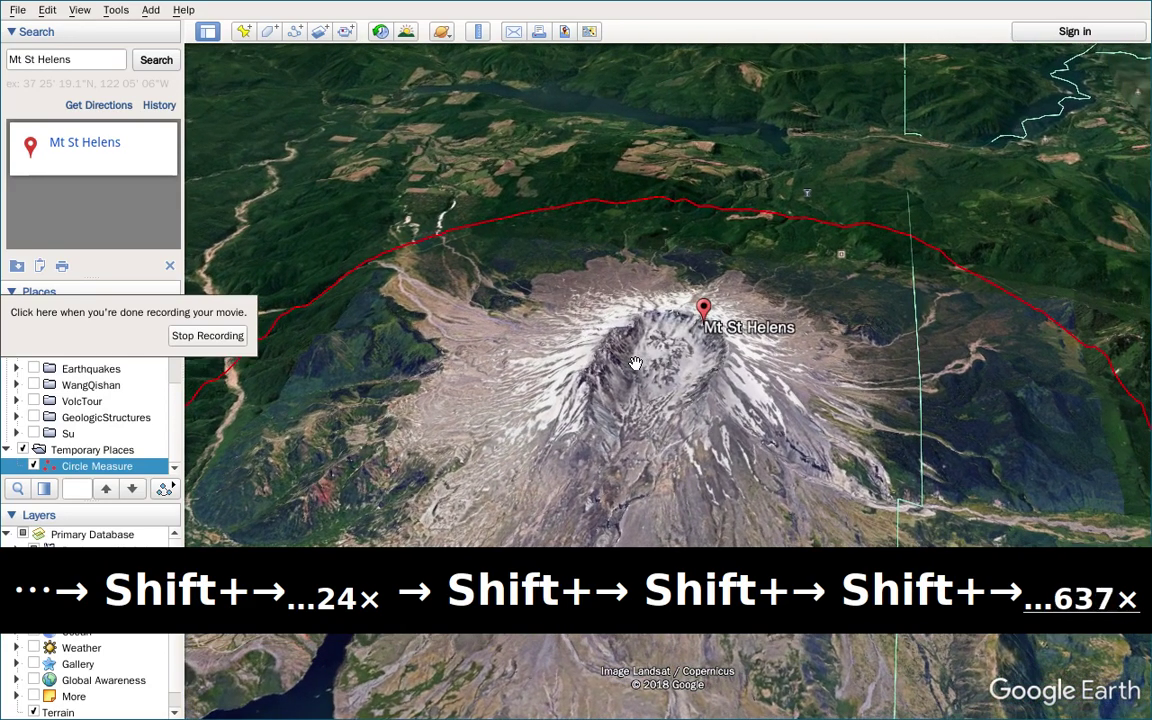
{"action": "key", "text": "shift+Right"}
{"action": "key", "text": "shift+Right"}
{"action": "key", "text": "shift+Right"}
{"action": "key", "text": "shift+Right"}
{"action": "key", "text": "shift+Right"}
{"action": "key", "text": "shift+Right"}
{"action": "key", "text": "shift+Right"}
{"action": "key", "text": "shift+Right"}
{"action": "key", "text": "shift+Right"}
{"action": "key", "text": "shift+Right"}
{"action": "key", "text": "shift+Right"}
{"action": "key", "text": "shift+Right"}
{"action": "key", "text": "shift+Right"}
{"action": "key", "text": "shift+Right"}
{"action": "key", "text": "shift+Right"}
{"action": "key", "text": "shift+Right"}
{"action": "key", "text": "shift+Right"}
{"action": "key", "text": "shift+Right"}
{"action": "key", "text": "shift+Right"}
{"action": "key", "text": "shift+Right"}
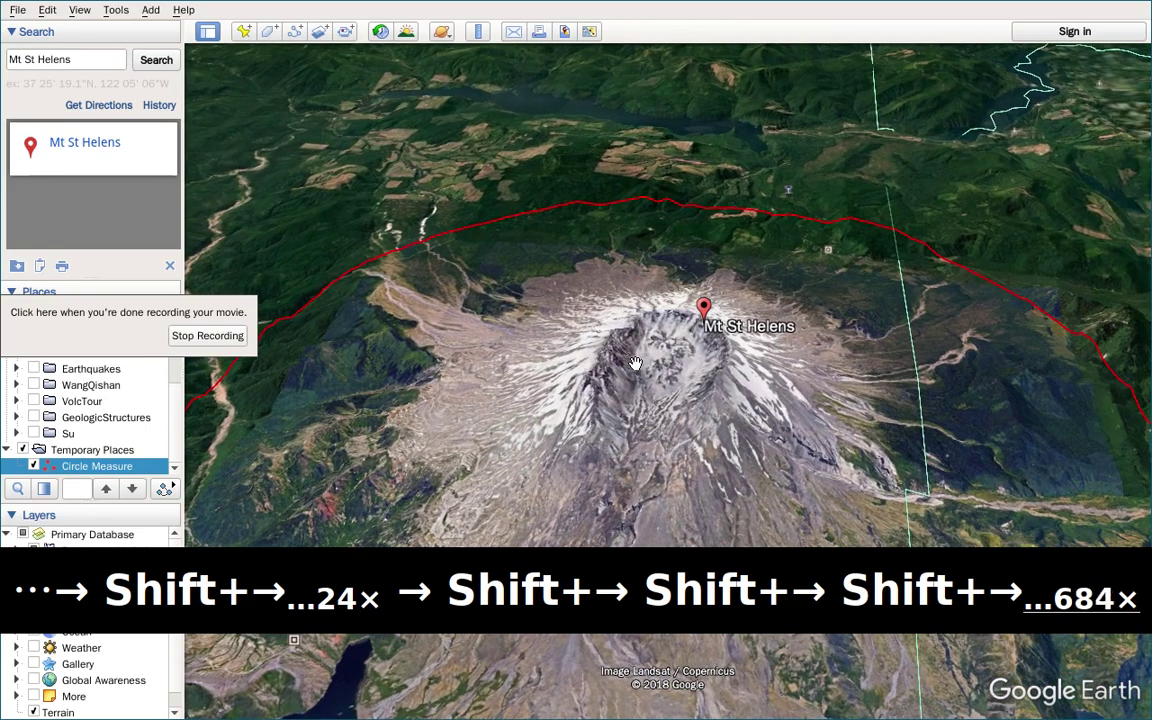
{"action": "key", "text": "shift+Right"}
{"action": "key", "text": "shift+Right"}
{"action": "key", "text": "shift+Right"}
{"action": "key", "text": "shift+Right"}
{"action": "key", "text": "shift+Right"}
{"action": "key", "text": "shift+Right"}
{"action": "key", "text": "shift+Right"}
{"action": "key", "text": "shift+Right"}
{"action": "key", "text": "shift+Right"}
{"action": "key", "text": "shift+Right"}
{"action": "key", "text": "shift+Right"}
{"action": "key", "text": "shift+Right"}
{"action": "key", "text": "shift+Right"}
{"action": "key", "text": "shift+Right"}
{"action": "key", "text": "shift+Right"}
{"action": "key", "text": "shift+Right"}
{"action": "key", "text": "shift+Right"}
{"action": "key", "text": "shift+Right"}
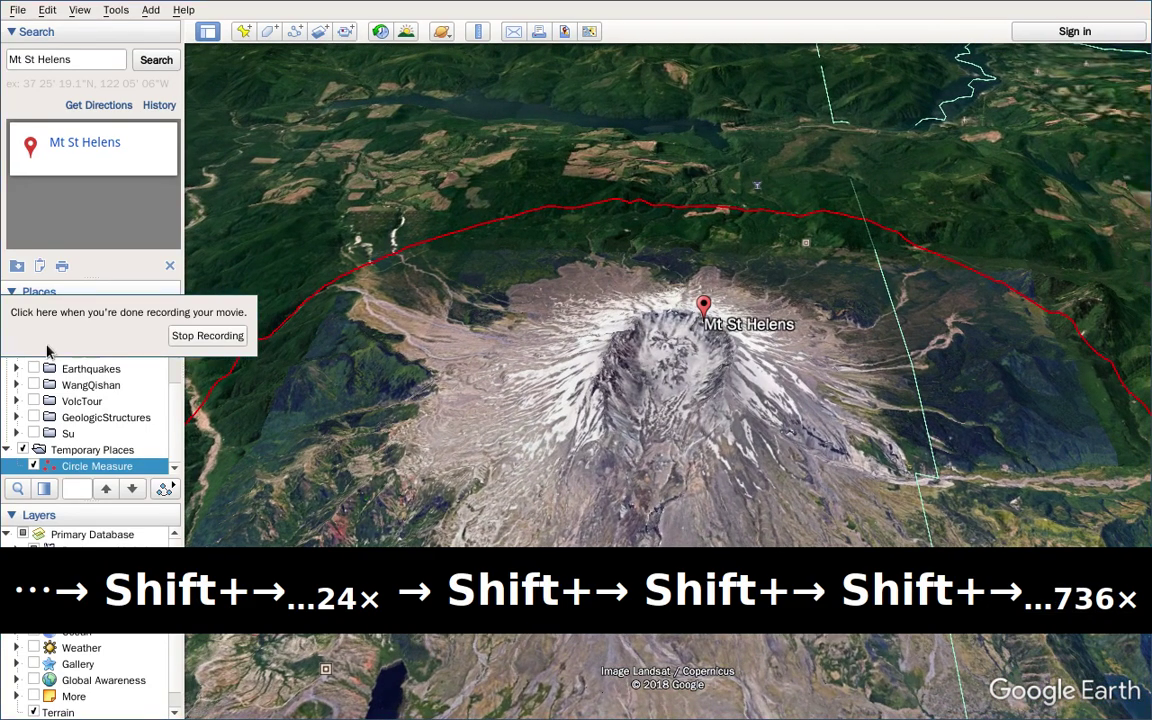
{"action": "left_click", "coordinate": [210, 337]}
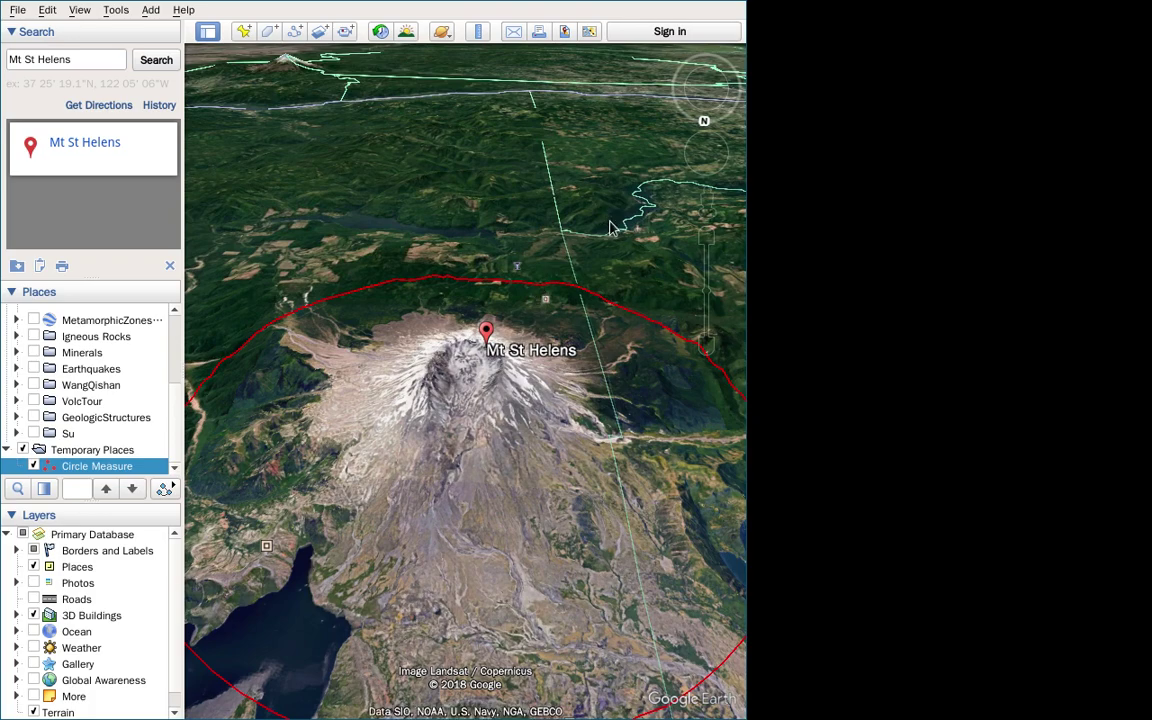
Switch to the file manager, play movie.mp4 from the Desktop folder in a new tab, and close the playback.
{"action": "key", "text": "alt+4"}
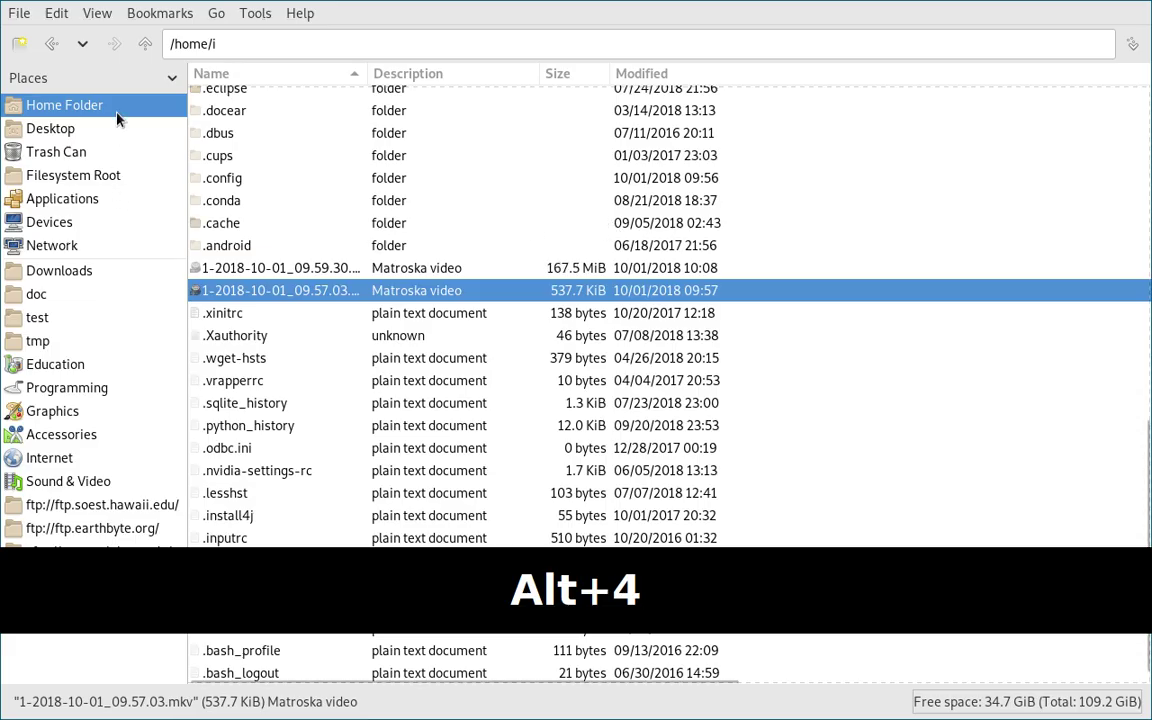
{"action": "left_click", "coordinate": [19, 43]}
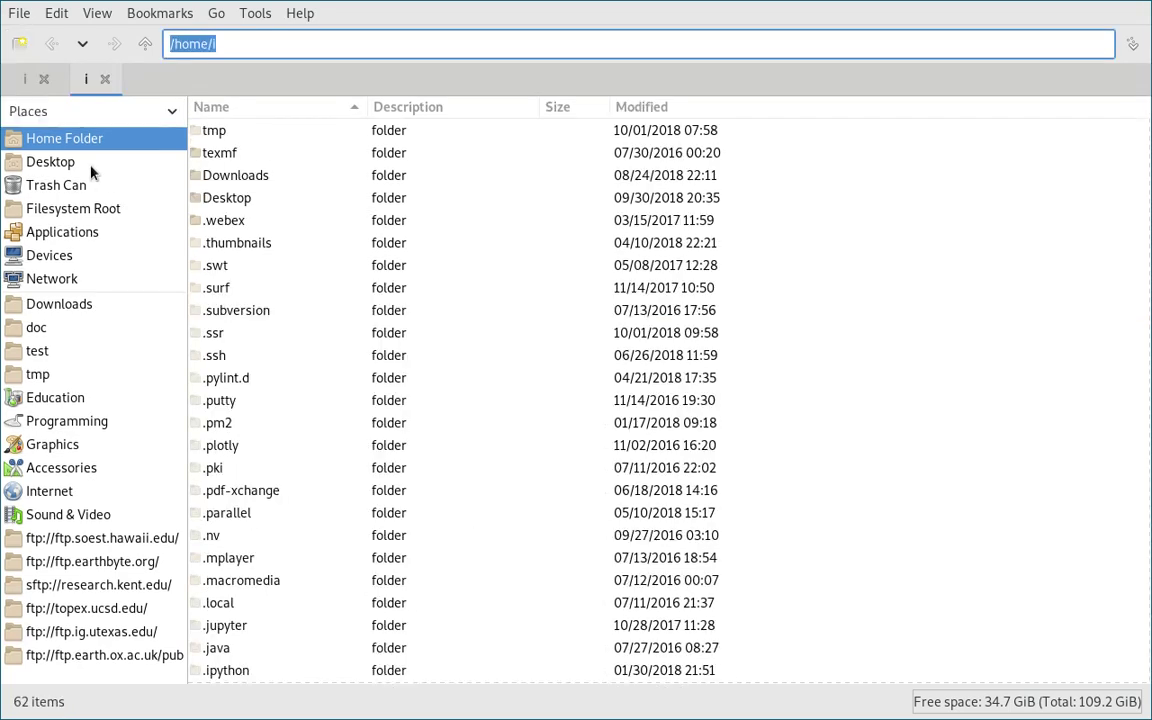
{"action": "left_click", "coordinate": [90, 165]}
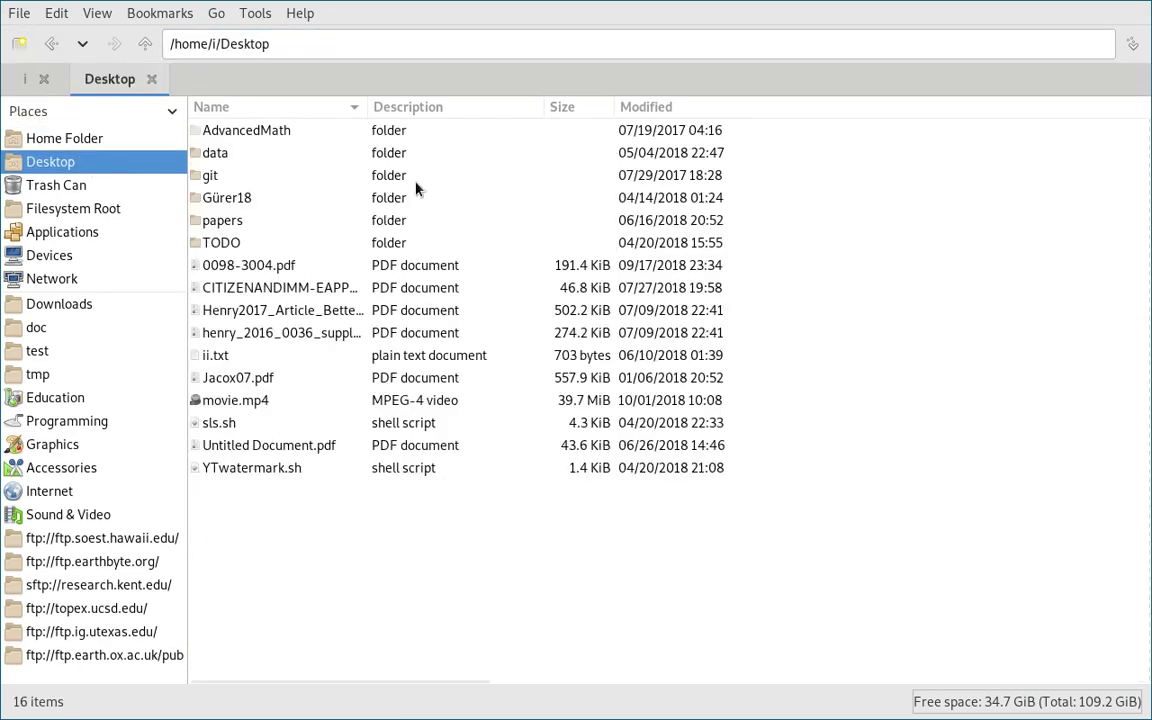
{"action": "double_click", "coordinate": [262, 401]}
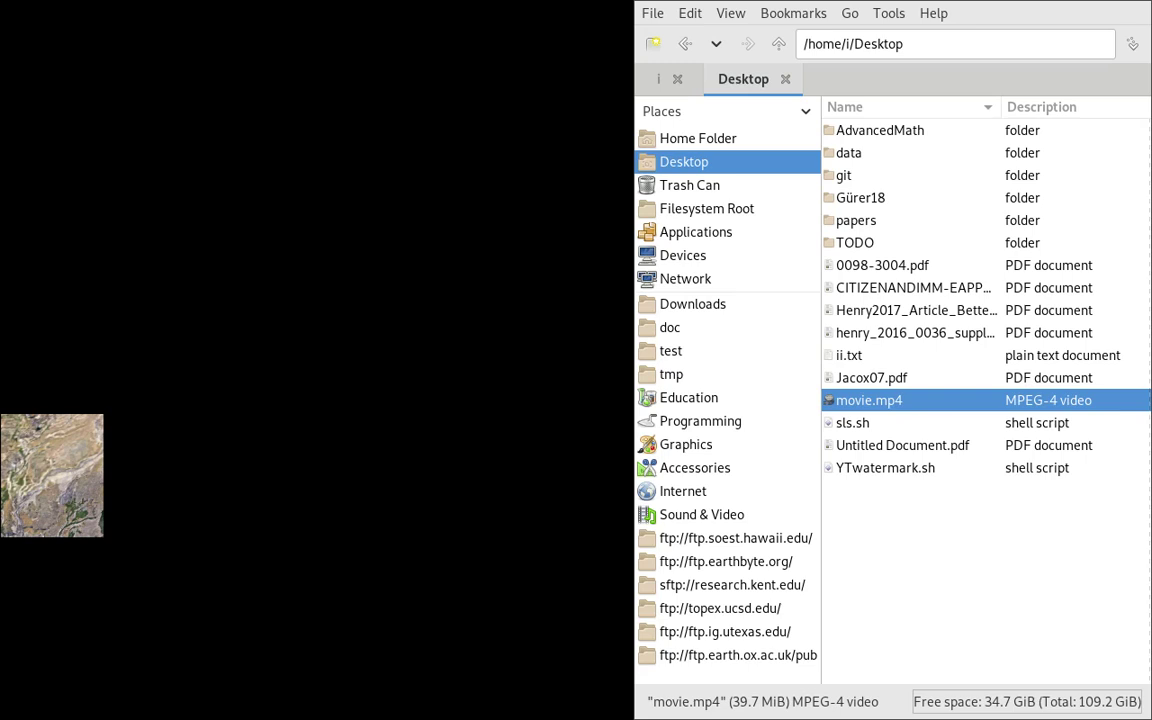
{"action": "key", "text": "Escape"}
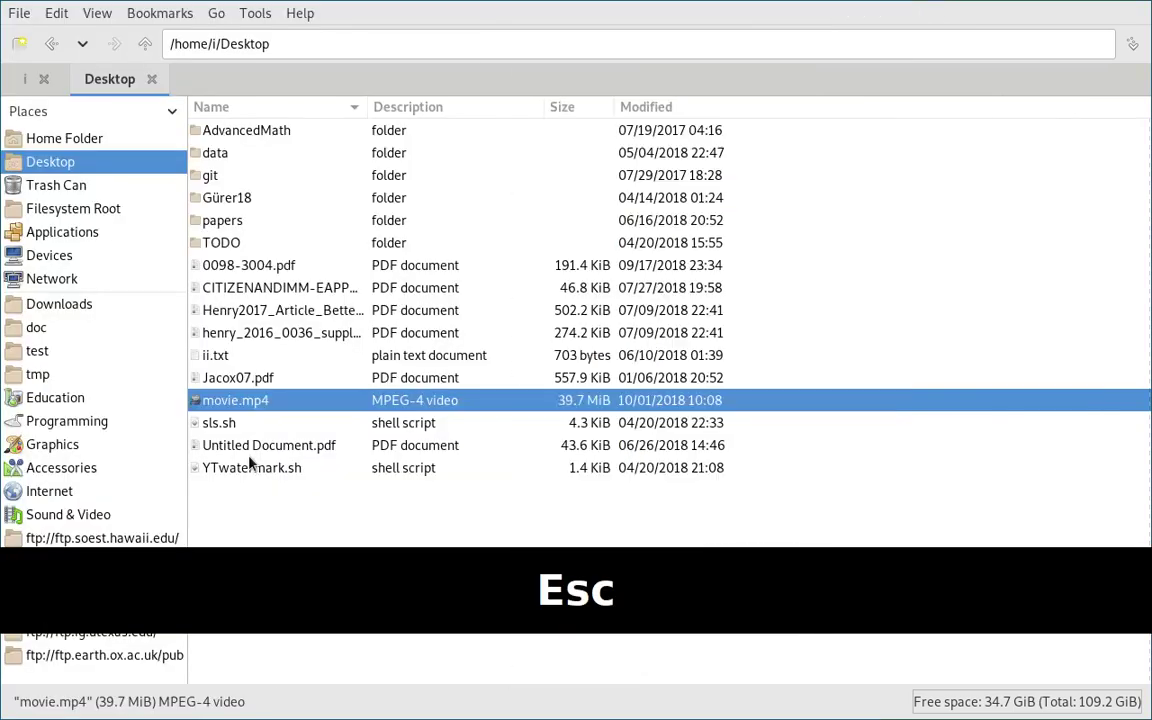
Return to Google Earth, start recording over movie.mp4 at XGA (1024×768, 30 frames/sec), and move the recording dialog clear of the volcano.
{"action": "key", "text": "alt+1"}
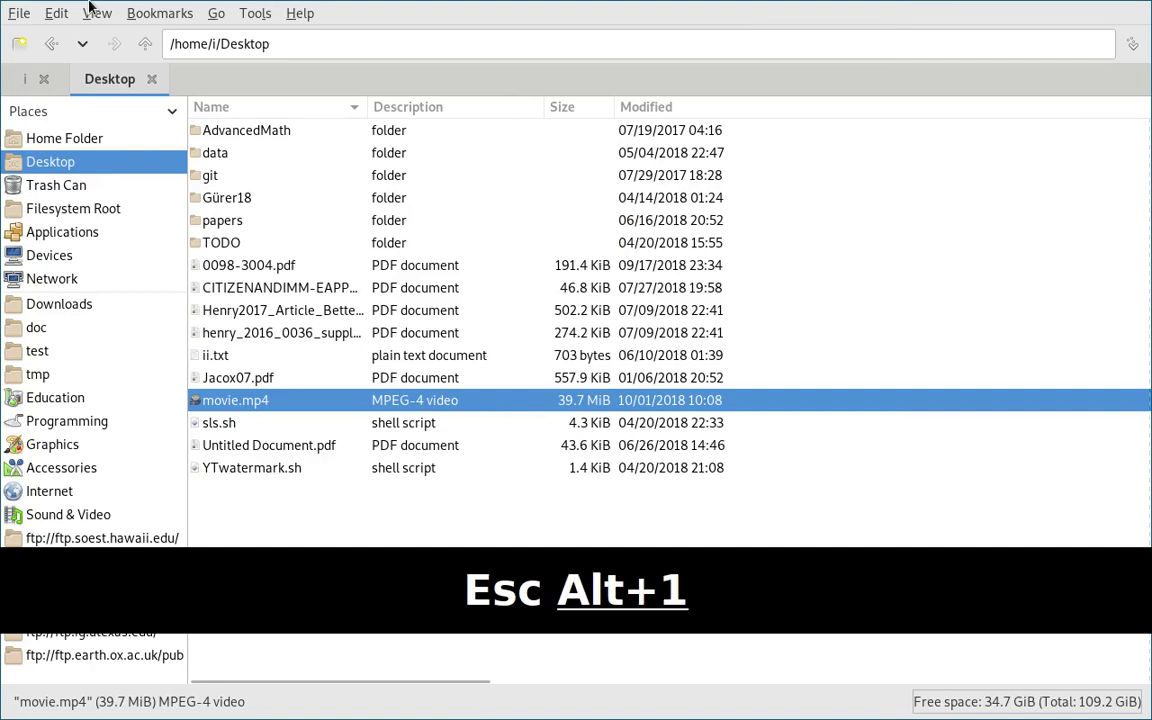
{"action": "key", "text": "alt+2"}
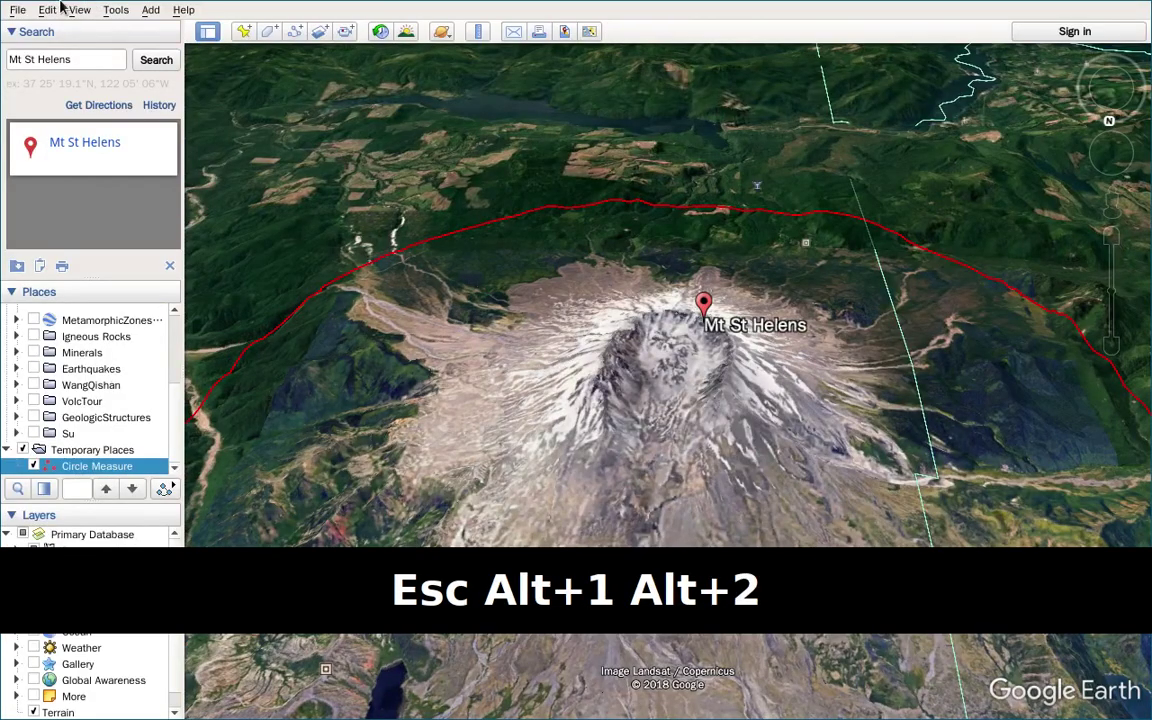
{"action": "left_click", "coordinate": [115, 10]}
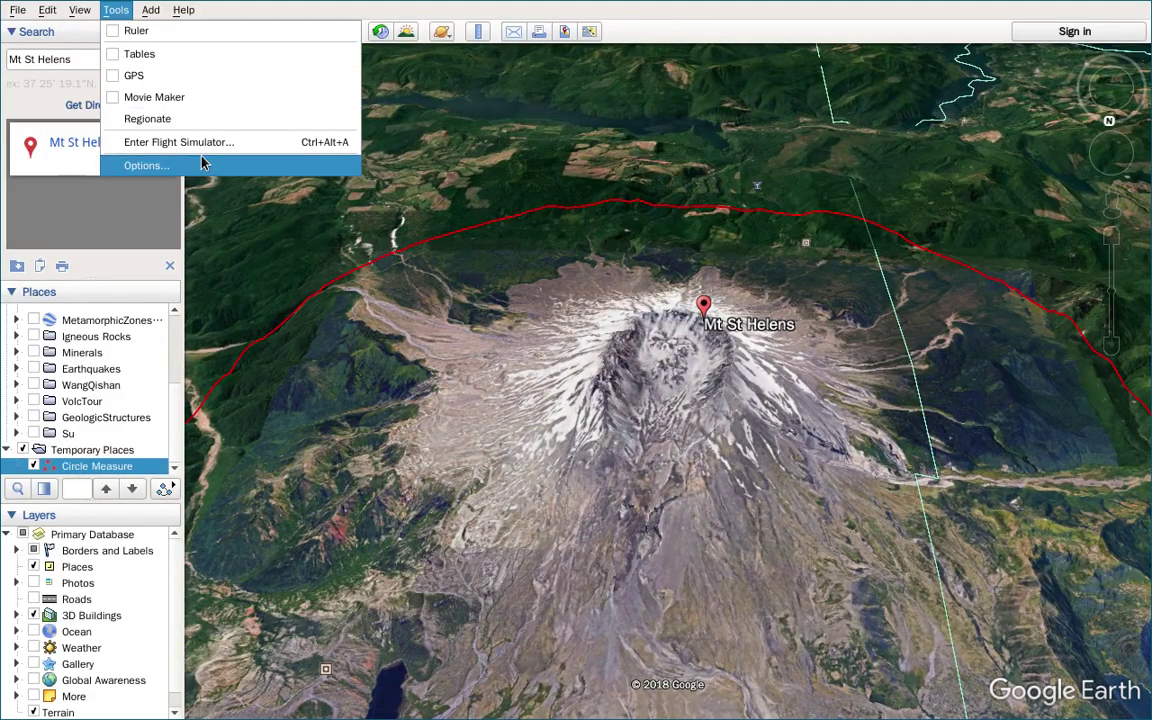
{"action": "left_click", "coordinate": [206, 98]}
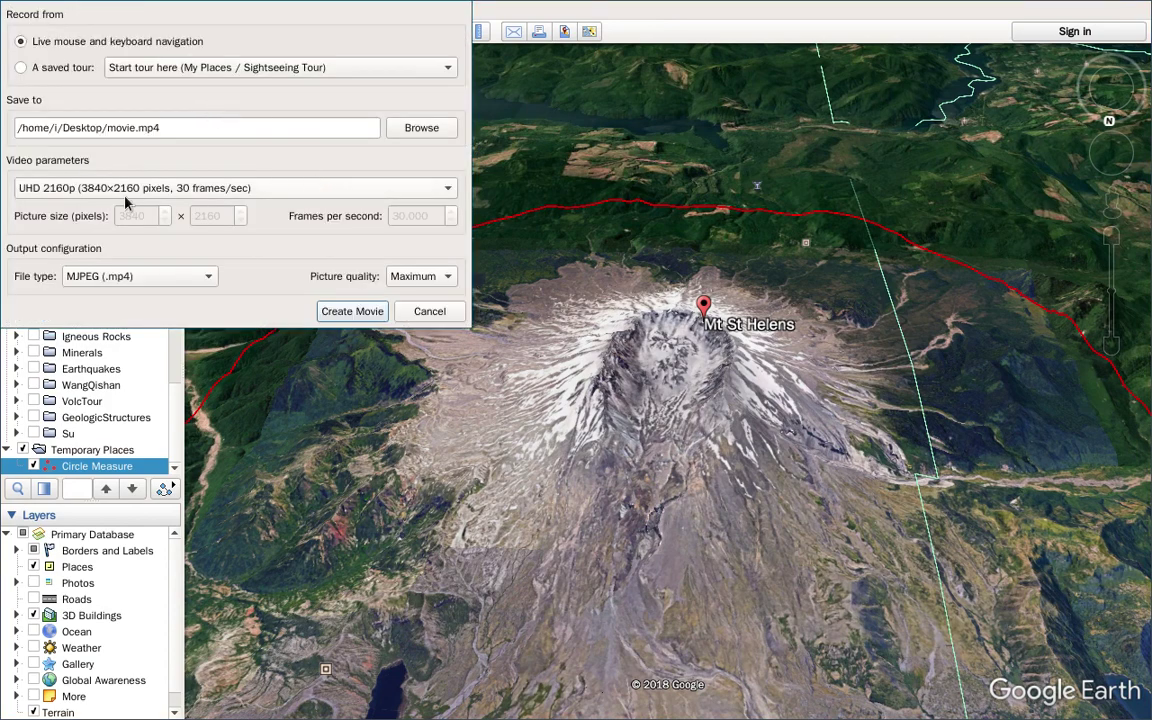
{"action": "left_click", "coordinate": [163, 196]}
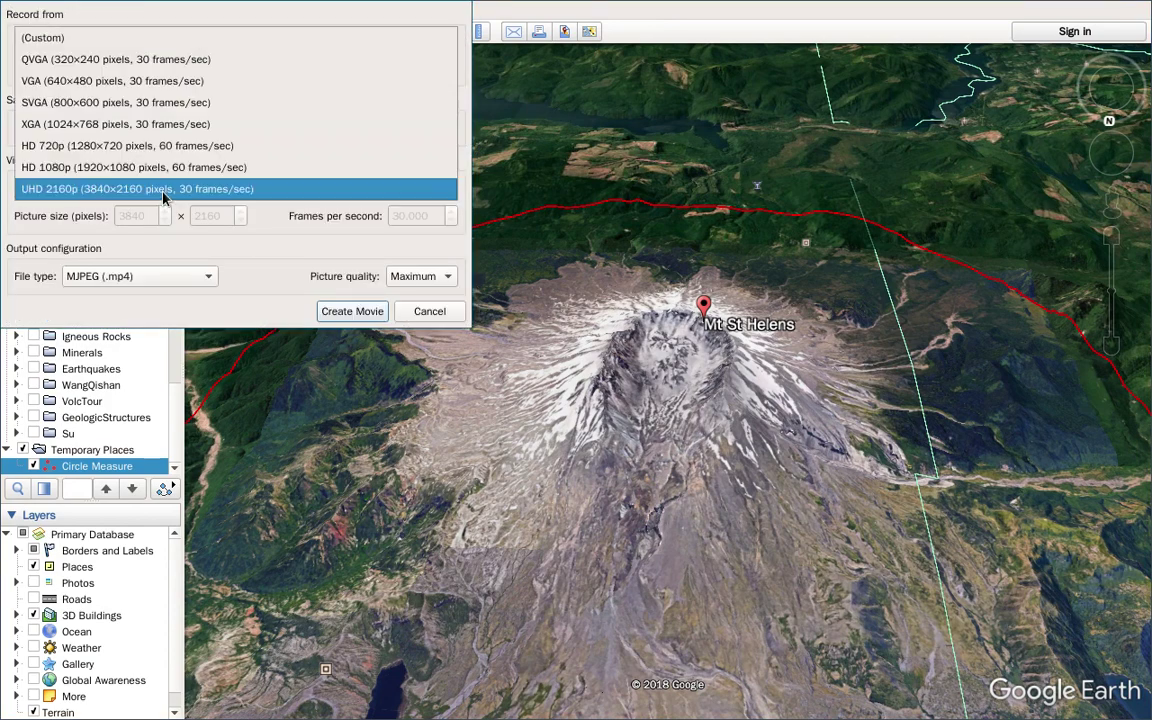
{"action": "left_click", "coordinate": [176, 124]}
{"action": "left_click", "coordinate": [348, 313]}
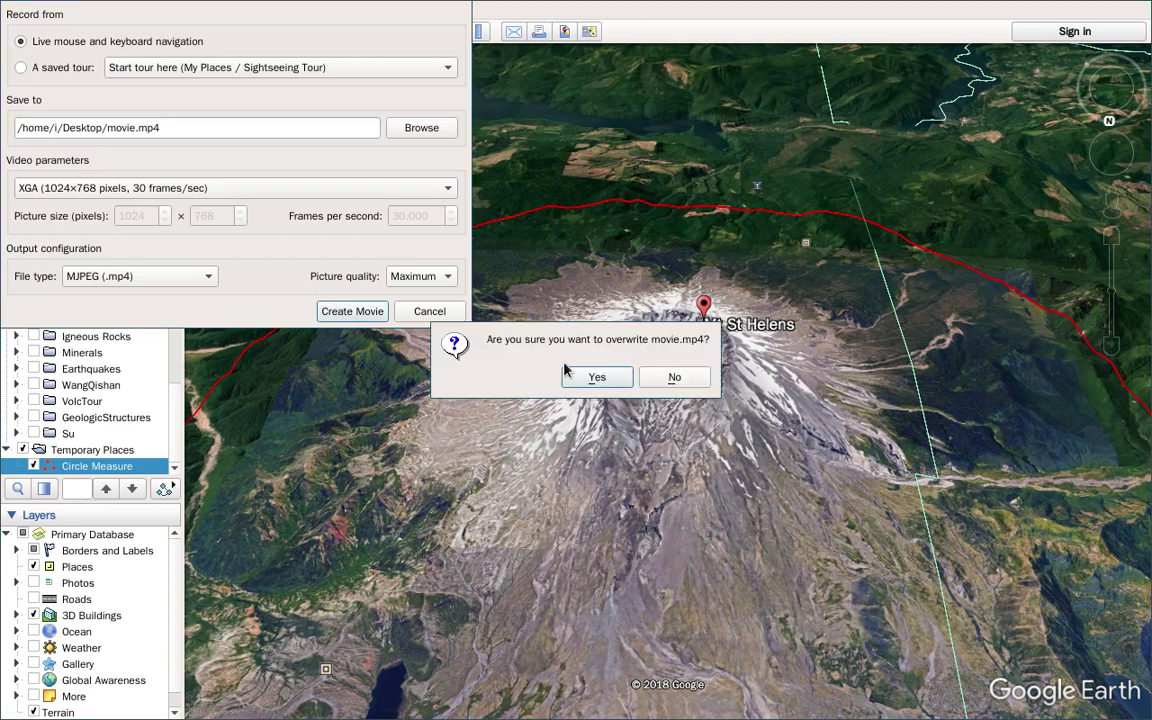
{"action": "left_click", "coordinate": [594, 377]}
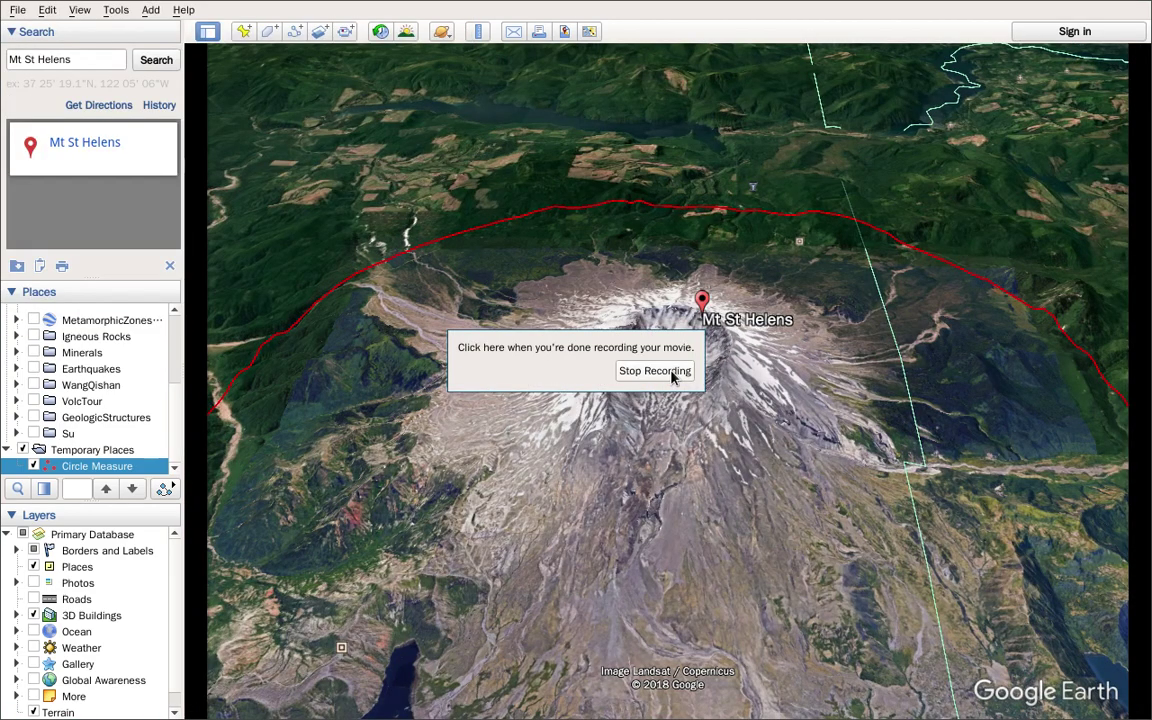
{"action": "left_click_drag", "start_coordinate": [600, 340], "coordinate": [133, 334]}
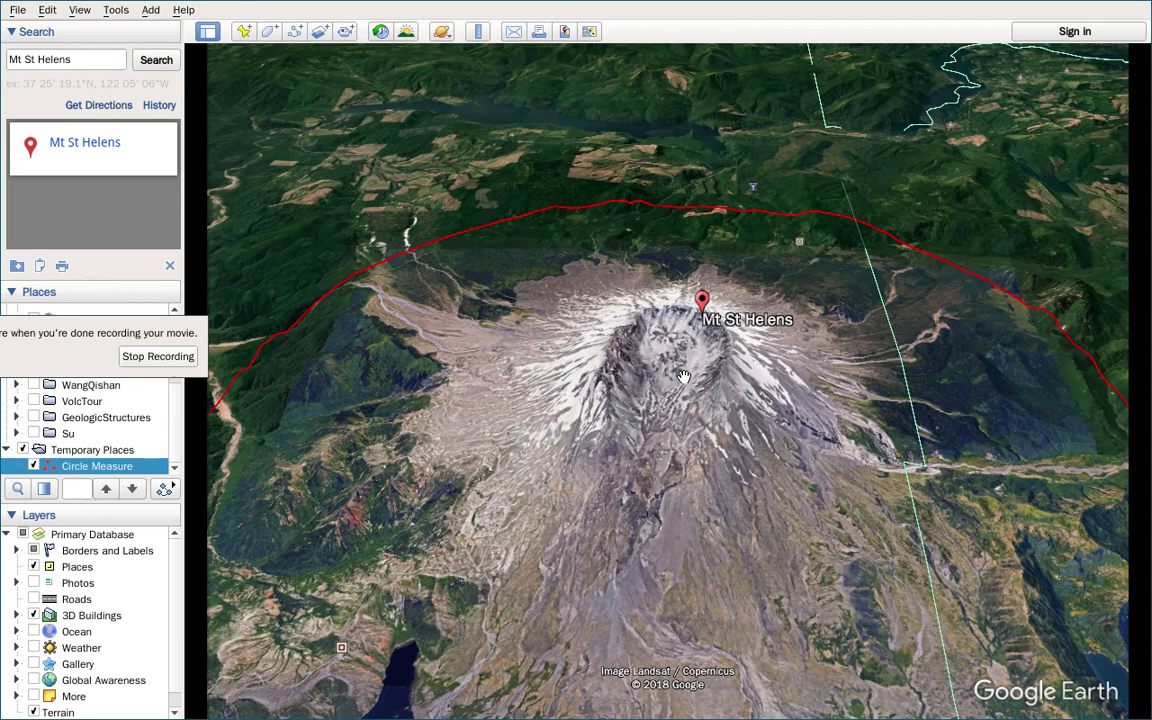
Orbit the view slowly clockwise around Mt St Helens in small, even increments until it faces about southwest, and stop recording the movie.
{"action": "key", "text": "shift+Right"}
{"action": "key", "text": "shift+Right"}
{"action": "key", "text": "shift+Right"}
{"action": "key", "text": "shift+Right"}
{"action": "key", "text": "shift+Right"}
{"action": "key", "text": "shift+Right"}
{"action": "key", "text": "shift+Right"}
{"action": "key", "text": "shift+Right"}
{"action": "key", "text": "shift+Right"}
{"action": "key", "text": "shift+Right"}
{"action": "key", "text": "shift+Right"}
{"action": "key", "text": "shift+Right"}
{"action": "key", "text": "shift+Right"}
{"action": "key", "text": "shift+Right"}
{"action": "key", "text": "shift+Right"}
{"action": "key", "text": "shift+Right"}
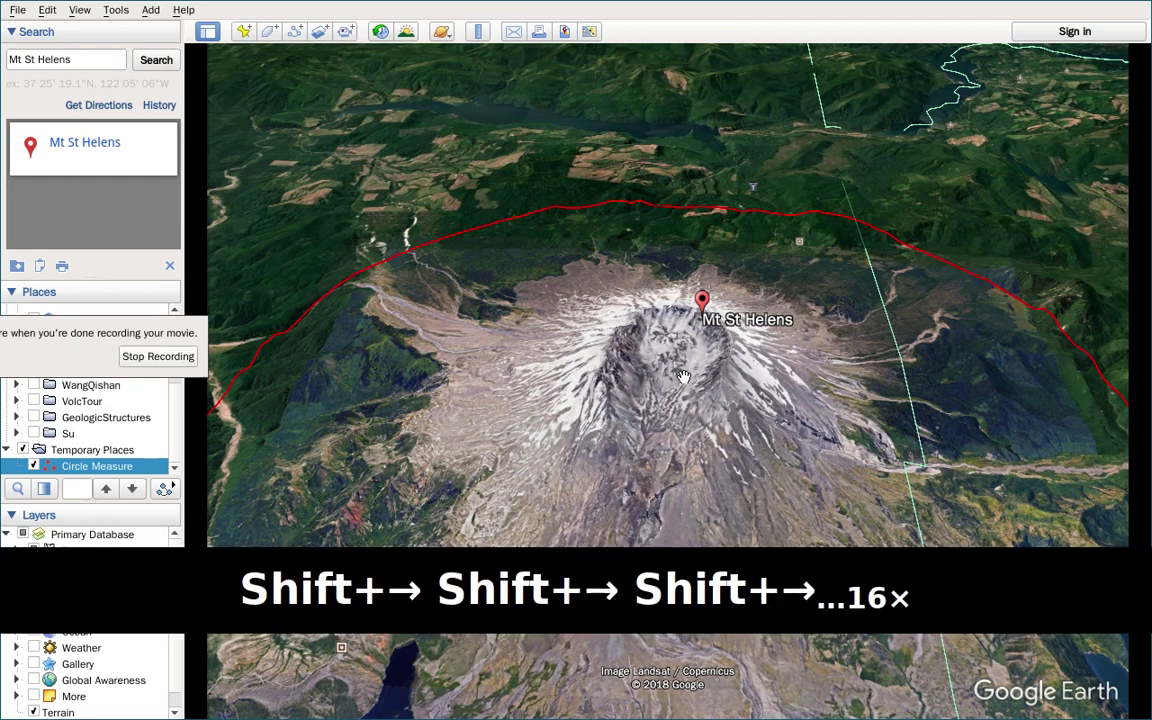
{"action": "key", "text": "shift+Right"}
{"action": "key", "text": "shift+Right"}
{"action": "key", "text": "shift+Right"}
{"action": "key", "text": "shift+Right"}
{"action": "key", "text": "shift+Right"}
{"action": "key", "text": "shift+Right"}
{"action": "key", "text": "shift+Right"}
{"action": "key", "text": "shift+Right"}
{"action": "key", "text": "shift+Right"}
{"action": "key", "text": "shift+Right"}
{"action": "key", "text": "shift+Right"}
{"action": "key", "text": "shift+Right"}
{"action": "key", "text": "shift+Right"}
{"action": "key", "text": "shift+Right"}
{"action": "key", "text": "shift+Right"}
{"action": "key", "text": "shift+Right"}
{"action": "key", "text": "shift+Right"}
{"action": "key", "text": "shift+Right"}
{"action": "key", "text": "shift+Right"}
{"action": "key", "text": "shift+Right"}
{"action": "key", "text": "shift+Right"}
{"action": "key", "text": "shift+Right"}
{"action": "key", "text": "shift+Right"}
{"action": "key", "text": "shift+Right"}
{"action": "key", "text": "shift+Right"}
{"action": "key", "text": "shift+Right"}
{"action": "key", "text": "shift+Right"}
{"action": "key", "text": "shift+Right"}
{"action": "key", "text": "shift+Right"}
{"action": "key", "text": "shift+Right"}
{"action": "key", "text": "shift+Right"}
{"action": "key", "text": "shift+Right"}
{"action": "key", "text": "shift+Right"}
{"action": "key", "text": "shift+Right"}
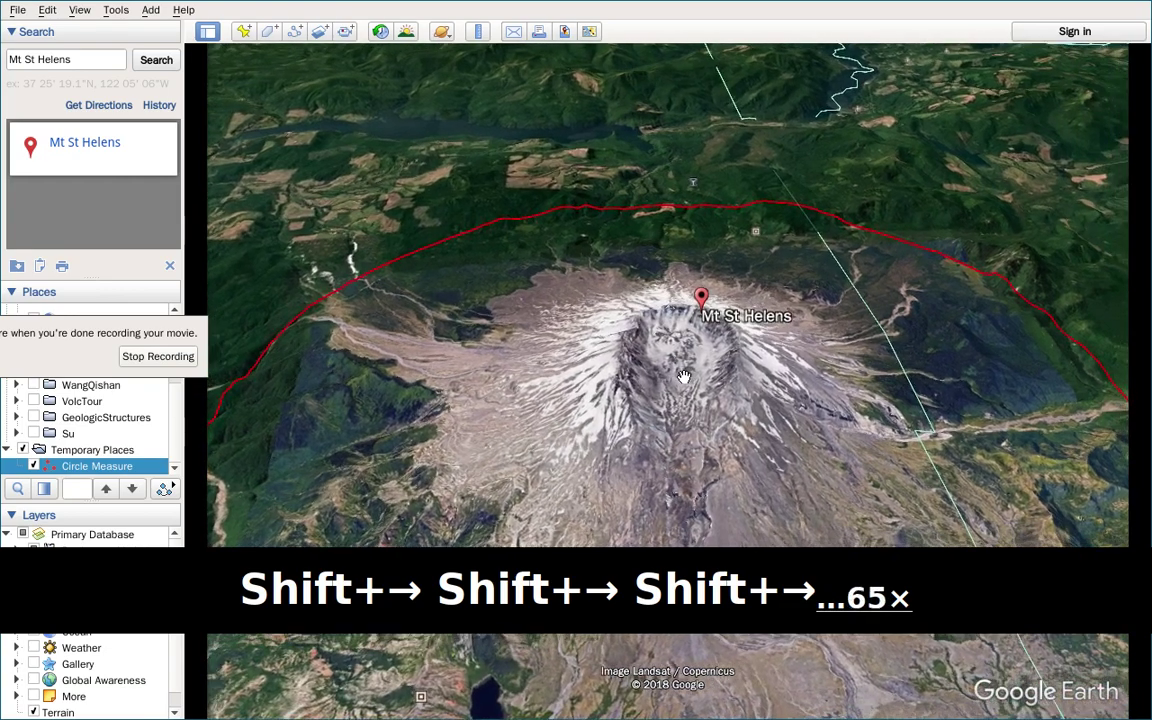
{"action": "key", "text": "shift+Right"}
{"action": "key", "text": "shift+Right"}
{"action": "key", "text": "shift+Right"}
{"action": "key", "text": "shift+Right"}
{"action": "key", "text": "shift+Right"}
{"action": "key", "text": "shift+Right"}
{"action": "key", "text": "shift+Right"}
{"action": "key", "text": "shift+Right"}
{"action": "key", "text": "shift+Right"}
{"action": "key", "text": "shift+Right"}
{"action": "key", "text": "shift+Right"}
{"action": "key", "text": "shift+Right"}
{"action": "key", "text": "shift+Right"}
{"action": "key", "text": "shift+Right"}
{"action": "key", "text": "shift+Right"}
{"action": "key", "text": "shift+Right"}
{"action": "key", "text": "shift+Right"}
{"action": "key", "text": "shift+Right"}
{"action": "key", "text": "shift+Right"}
{"action": "key", "text": "shift+Right"}
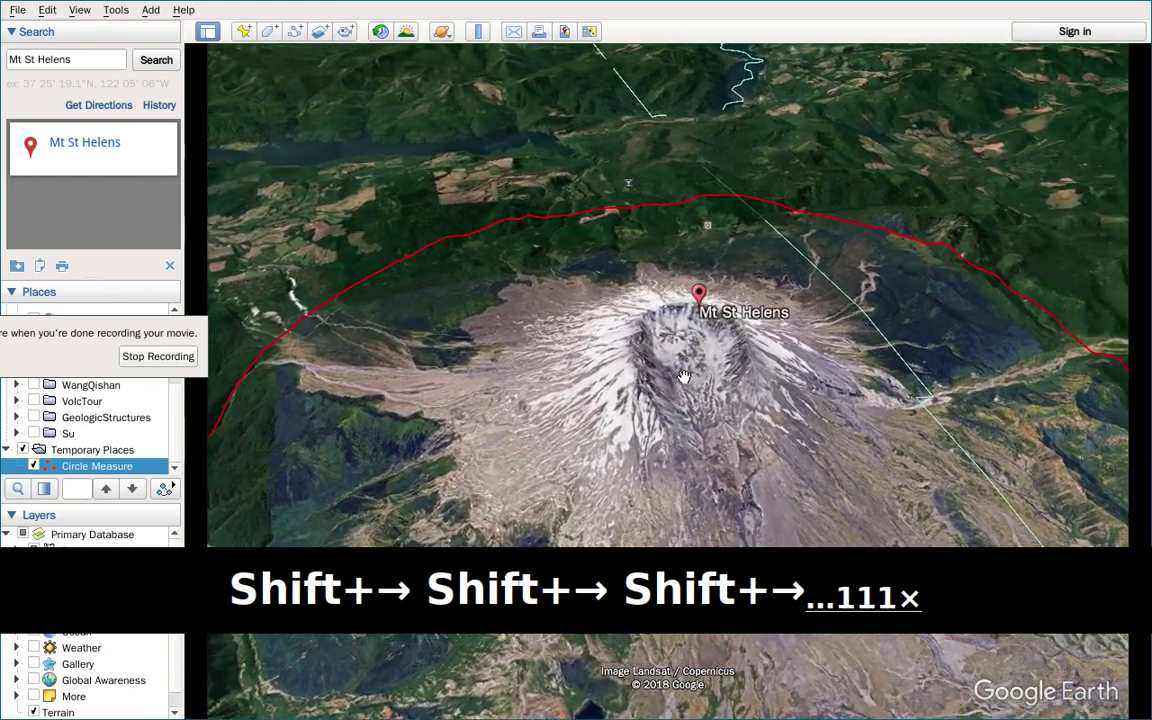
{"action": "key", "text": "shift+Right"}
{"action": "key", "text": "shift+Right"}
{"action": "key", "text": "shift+Right"}
{"action": "key", "text": "shift+Right"}
{"action": "key", "text": "shift+Right"}
{"action": "key", "text": "shift+Right"}
{"action": "key", "text": "shift+Right"}
{"action": "key", "text": "shift+Right"}
{"action": "key", "text": "shift+Right"}
{"action": "key", "text": "shift+Right"}
{"action": "key", "text": "shift+Right"}
{"action": "key", "text": "shift+Right"}
{"action": "key", "text": "shift+Right"}
{"action": "key", "text": "shift+Right"}
{"action": "key", "text": "shift+Right"}
{"action": "key", "text": "shift+Right"}
{"action": "key", "text": "shift+Right"}
{"action": "key", "text": "shift+Right"}
{"action": "key", "text": "shift+Right"}
{"action": "key", "text": "shift+Right"}
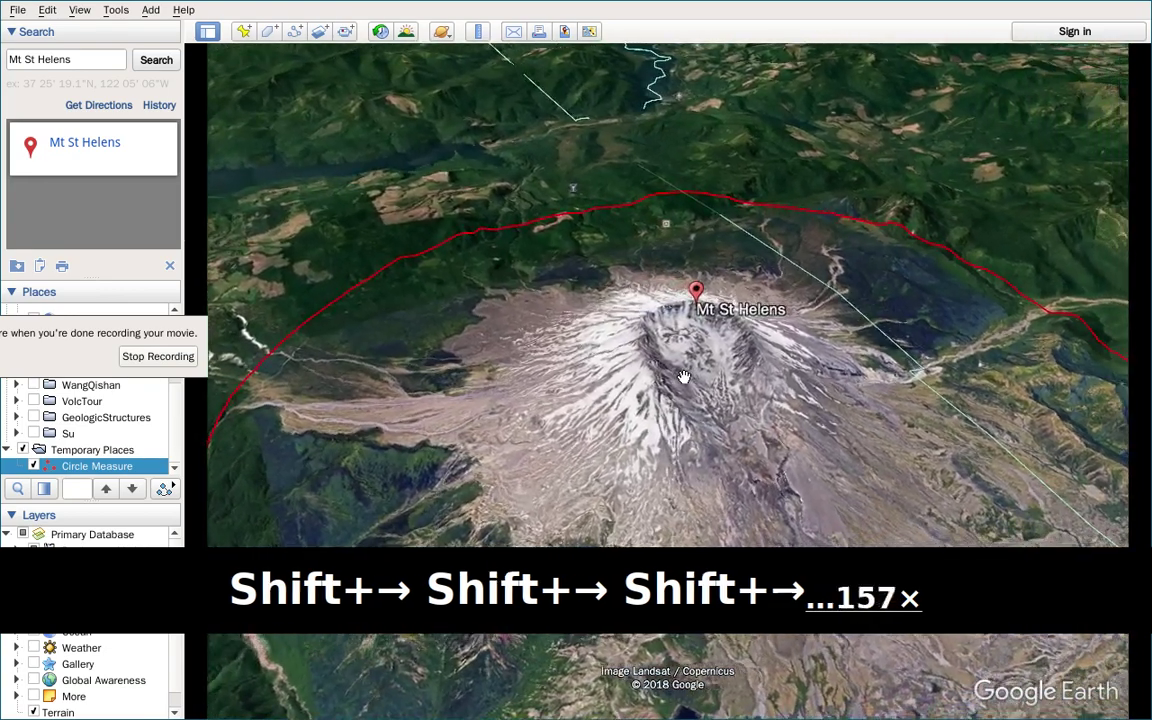
{"action": "key", "text": "shift+Right"}
{"action": "key", "text": "shift+Right"}
{"action": "key", "text": "shift+Right"}
{"action": "key", "text": "shift+Right"}
{"action": "key", "text": "shift+Right"}
{"action": "key", "text": "shift+Right"}
{"action": "key", "text": "shift+Right"}
{"action": "key", "text": "shift+Right"}
{"action": "key", "text": "shift+Right"}
{"action": "key", "text": "shift+Right"}
{"action": "key", "text": "shift+Right"}
{"action": "key", "text": "shift+Right"}
{"action": "key", "text": "shift+Right"}
{"action": "key", "text": "shift+Right"}
{"action": "key", "text": "shift+Right"}
{"action": "key", "text": "shift+Right"}
{"action": "key", "text": "shift+Right"}
{"action": "key", "text": "shift+Right"}
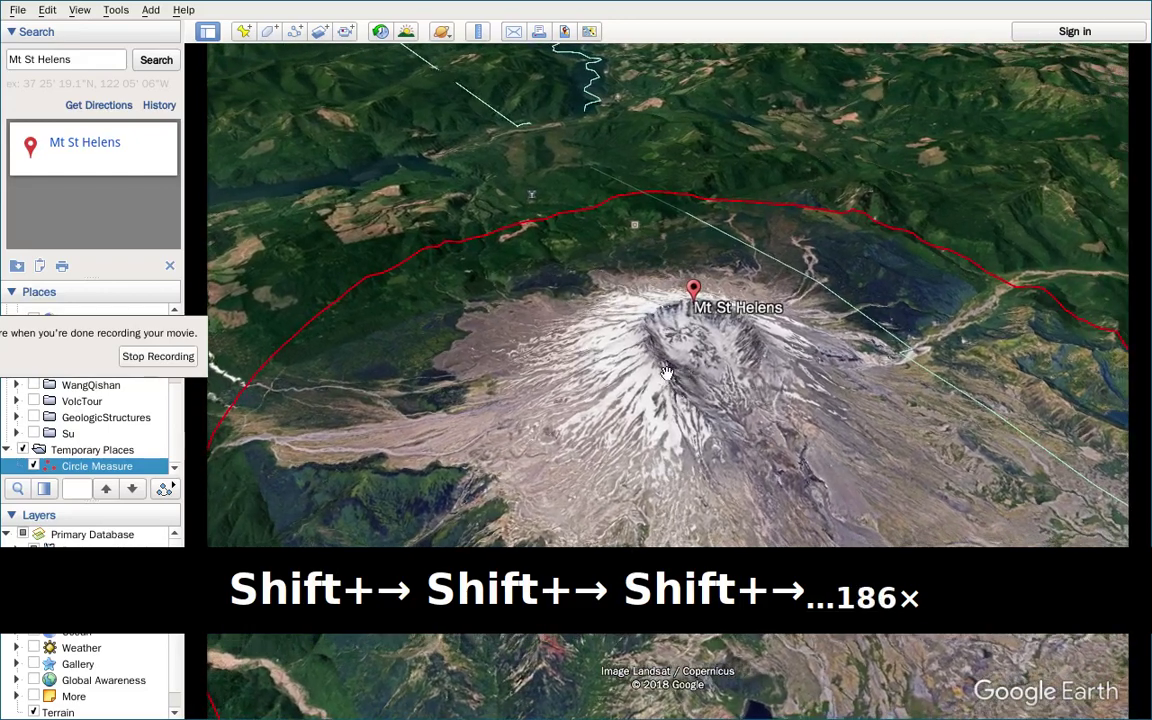
{"action": "left_click", "coordinate": [154, 358]}
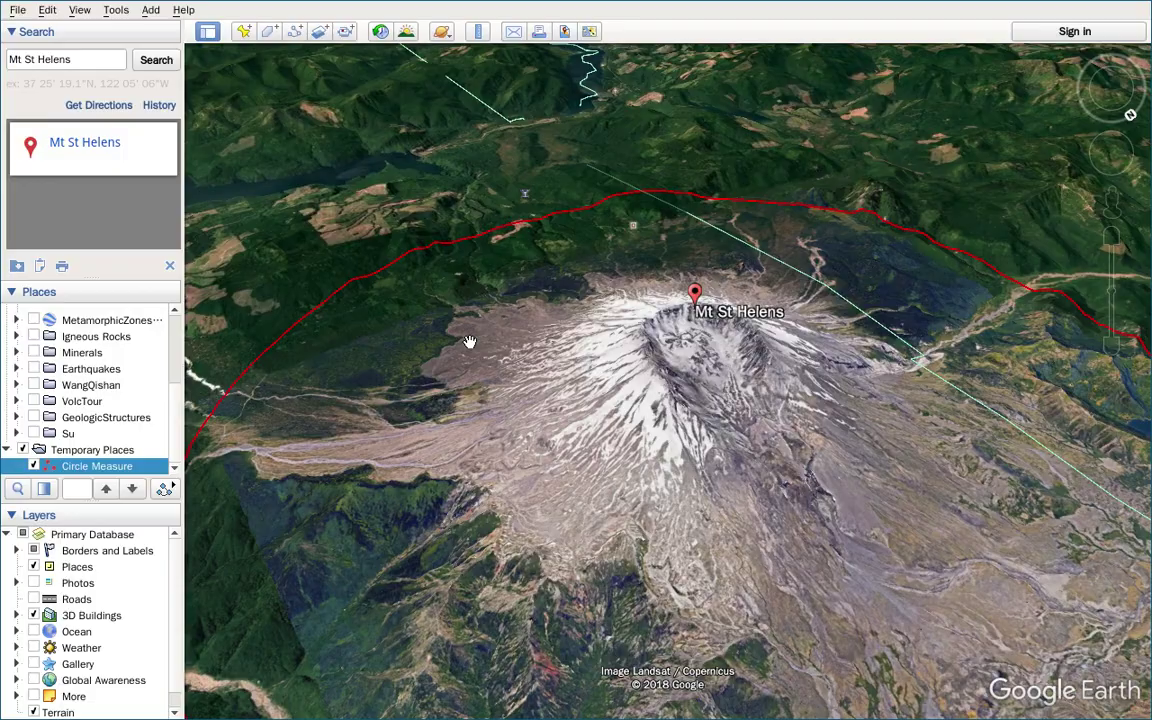
Switch to the file manager and play the newly recorded movie.mp4 from the Desktop folder.
{"action": "key", "text": "alt+4"}
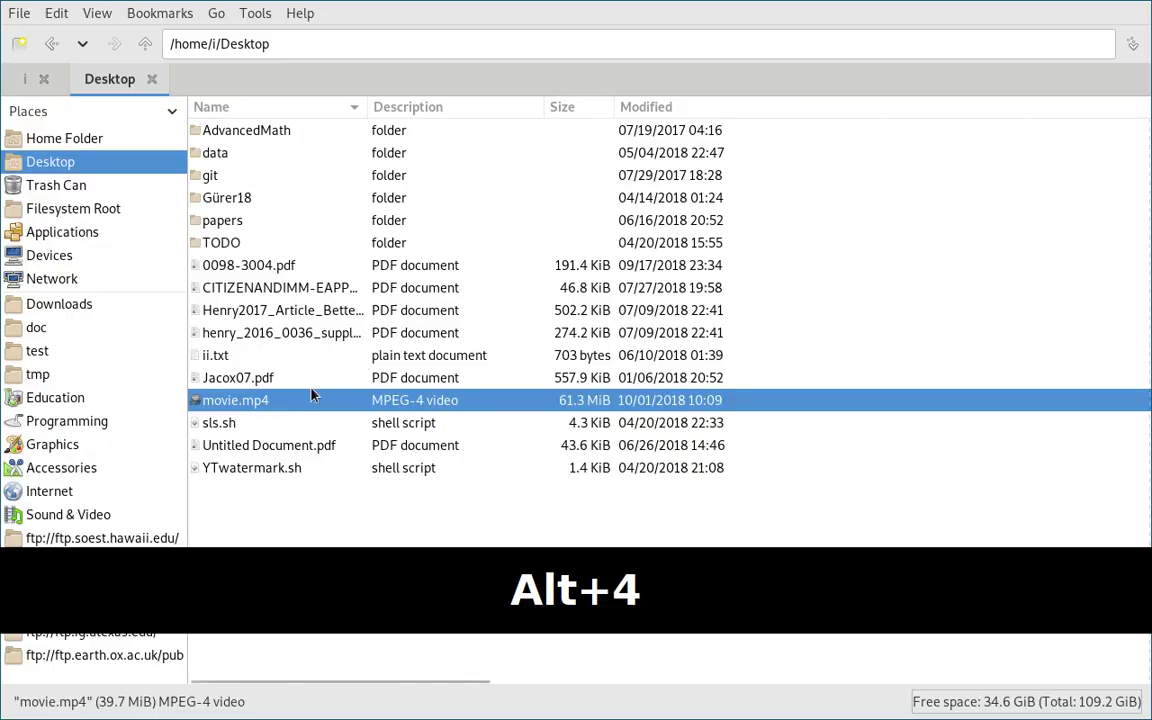
{"action": "double_click", "coordinate": [293, 400]}
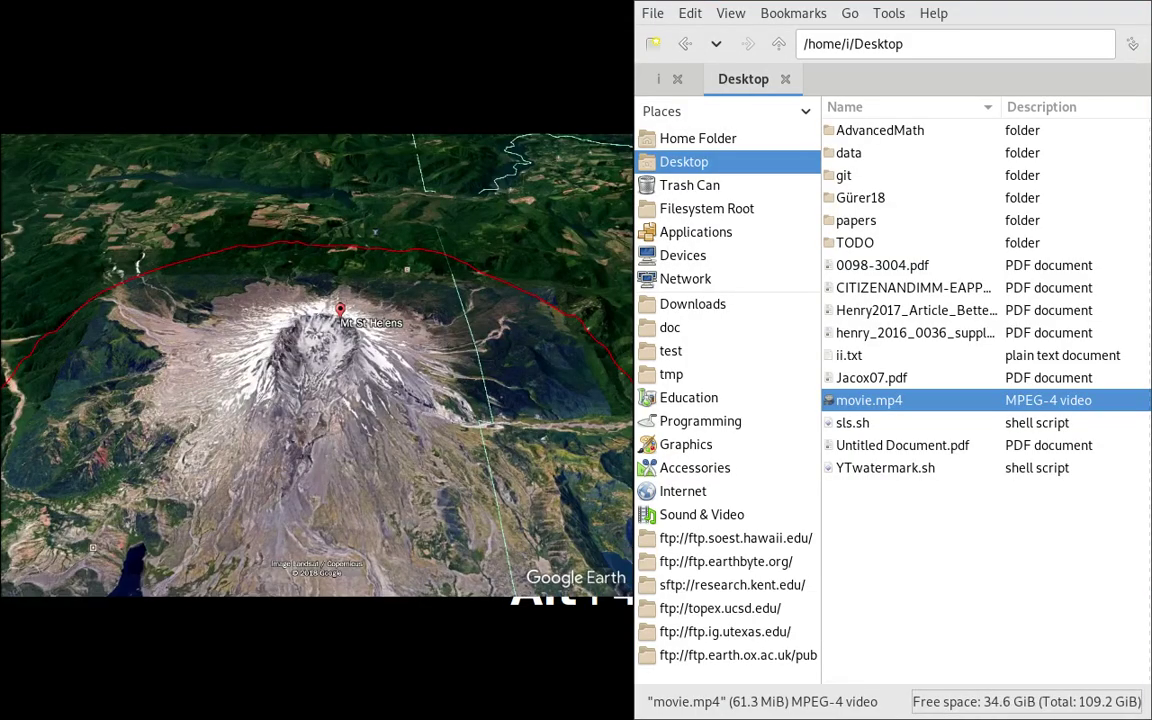